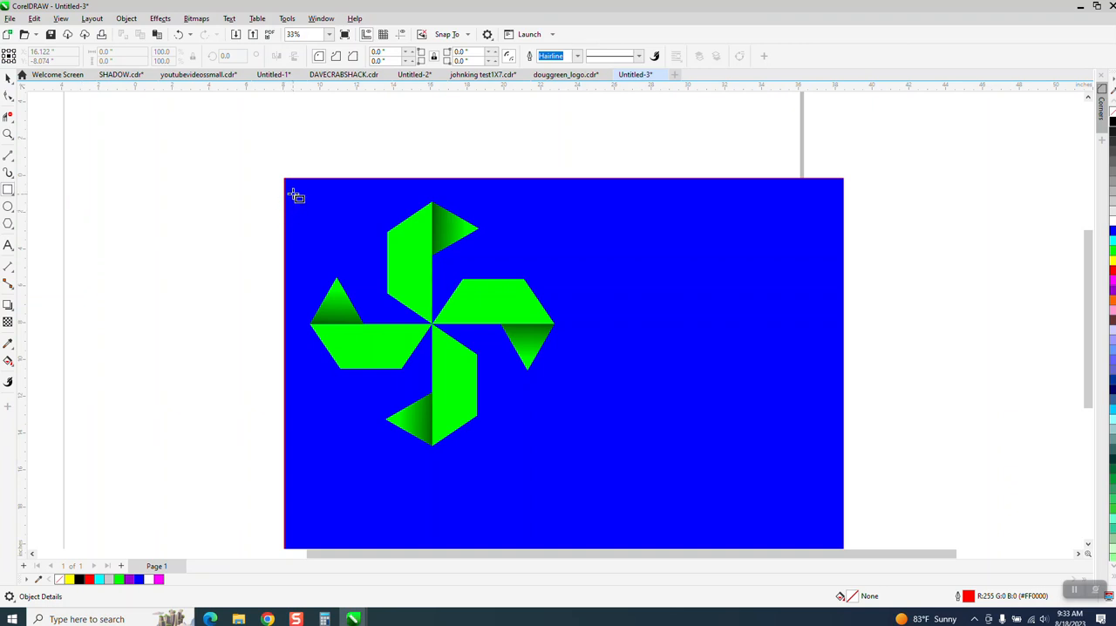
Step: Frame the green pinwheel with a rectangle about 14.4 by 14.6 in and Smart Fill the surrounding area as a magenta copy beside it
{"action": "mouse_move", "coordinate": [291, 185]}
{"action": "left_mouse_down"}
{"action": "mouse_move", "coordinate": [343, 406]}
{"action": "mouse_move", "coordinate": [520, 471]}
{"action": "mouse_move", "coordinate": [561, 458]}
{"action": "left_mouse_up"}
{"action": "left_click", "coordinate": [9, 362]}
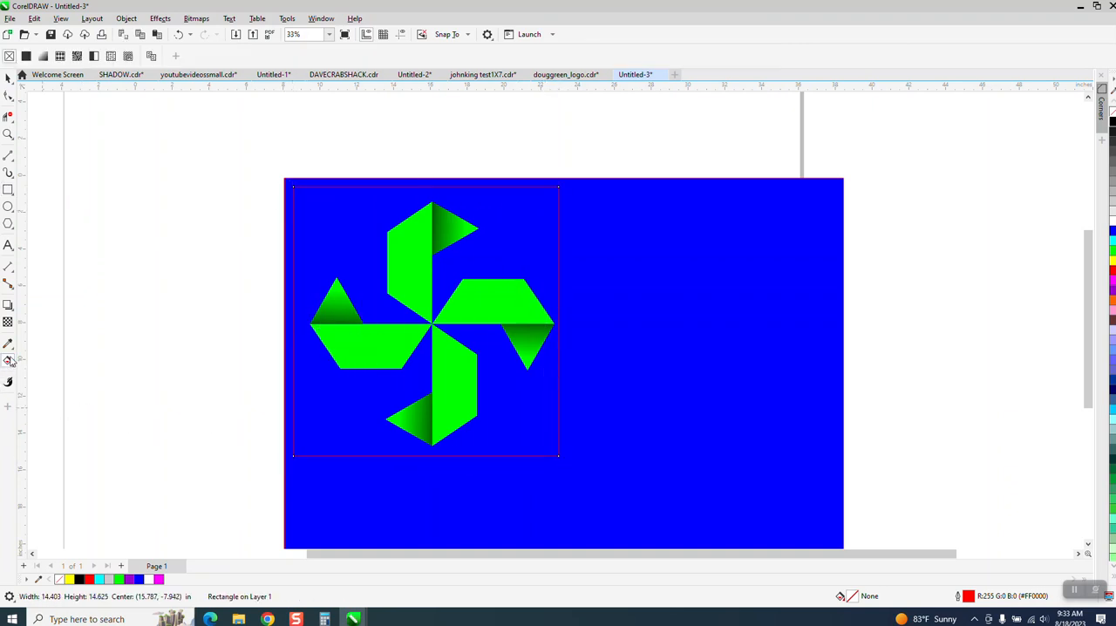
{"action": "left_click", "coordinate": [14, 364]}
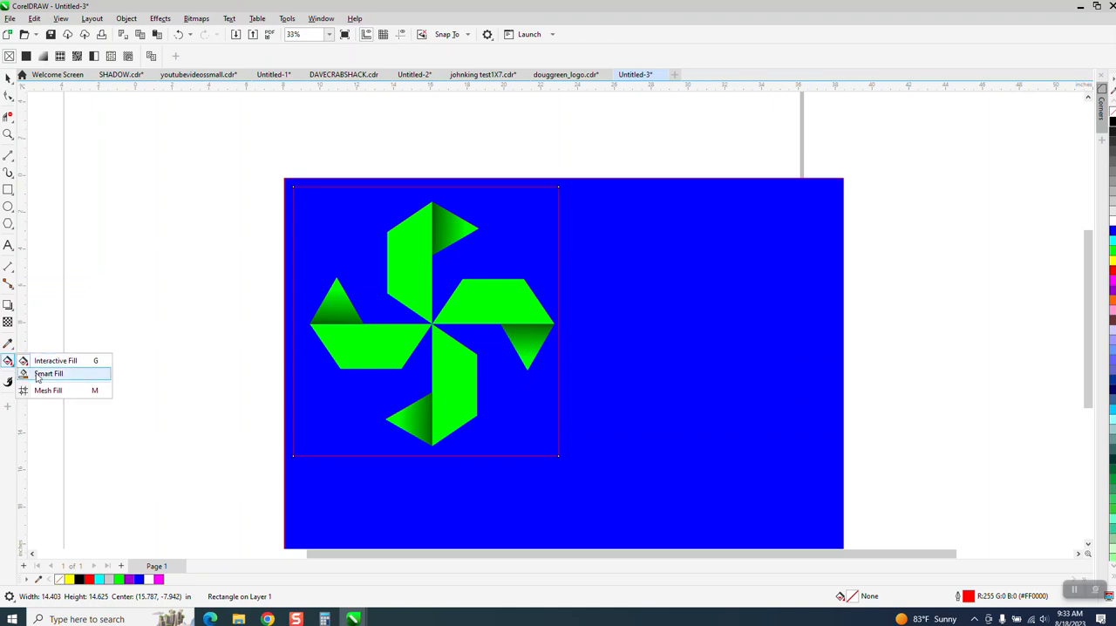
{"action": "left_click", "coordinate": [37, 375]}
{"action": "left_click", "coordinate": [333, 391]}
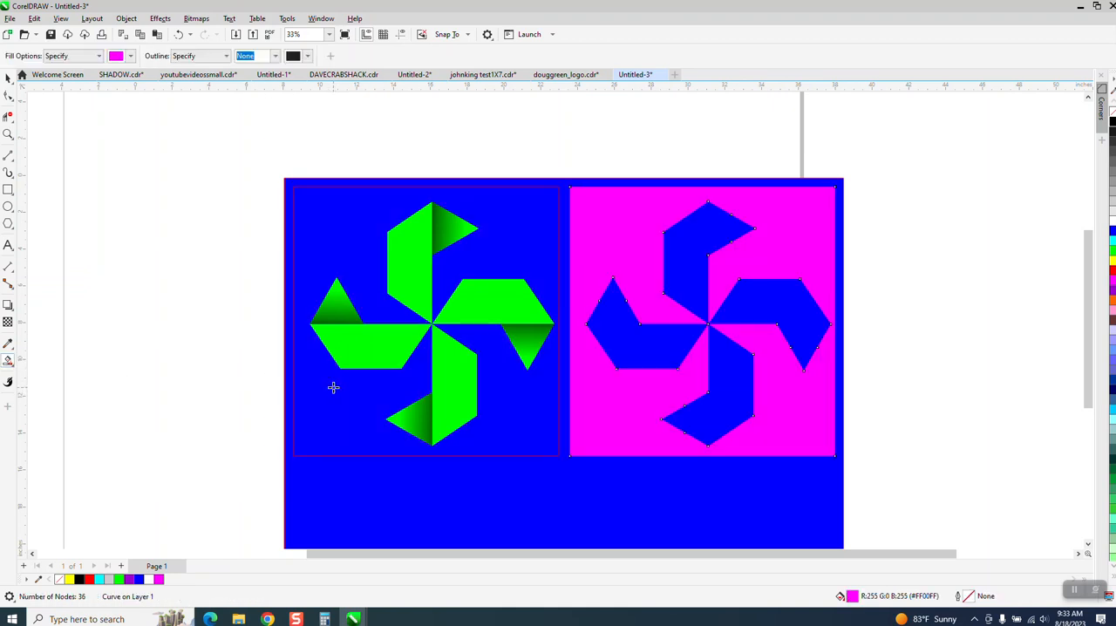
Step: Turn the magenta copy into an unfilled shape with a red outline and break it apart
{"action": "left_click", "coordinate": [1112, 117]}
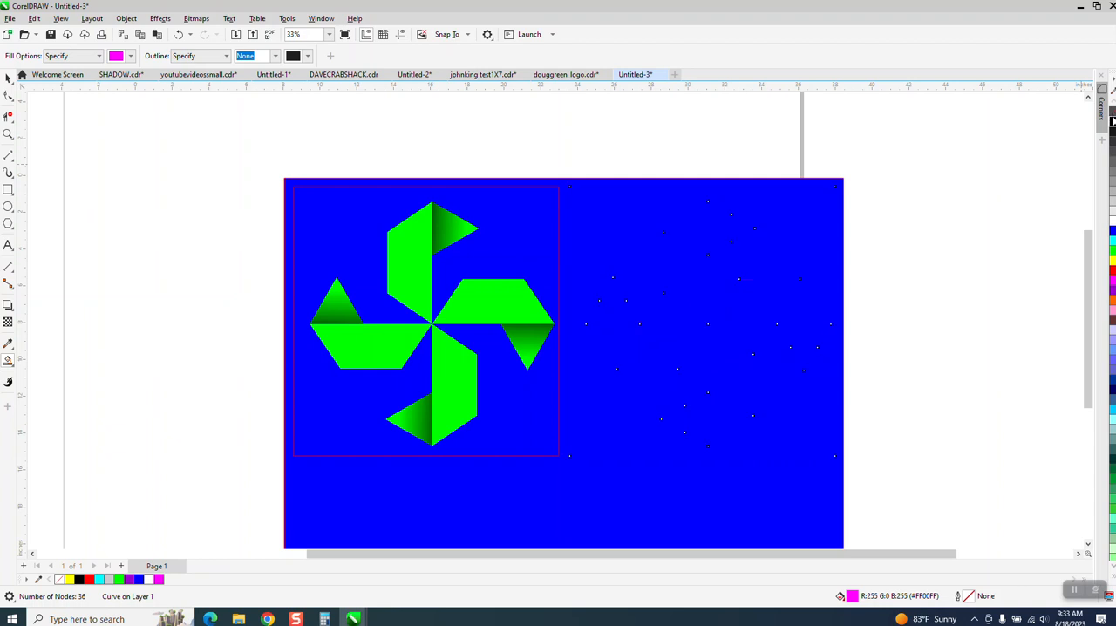
{"action": "right_click", "coordinate": [1113, 273]}
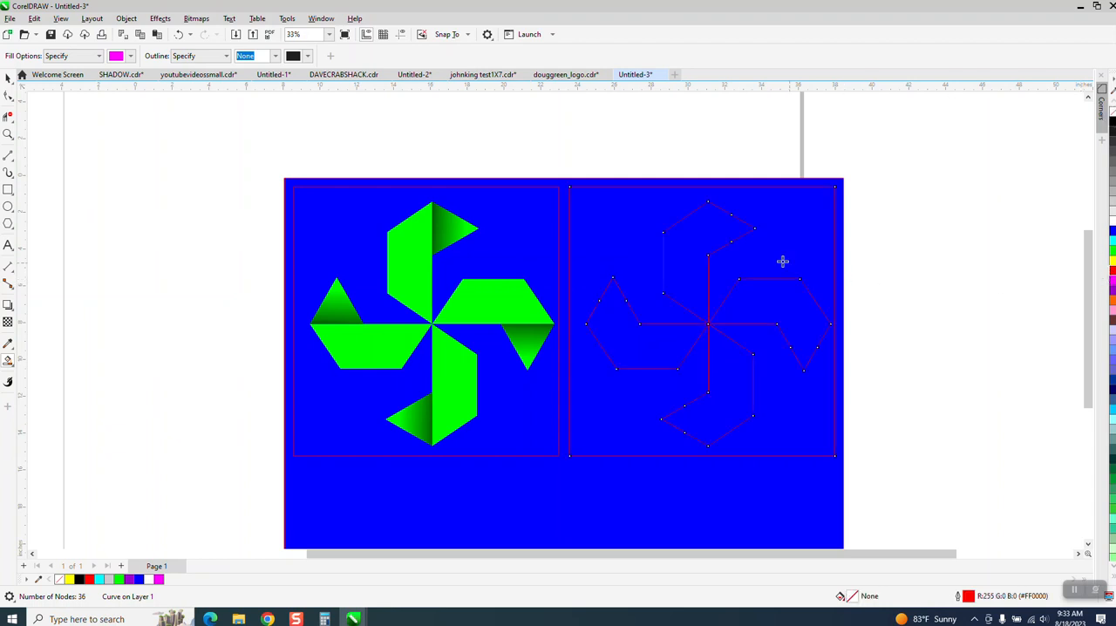
{"action": "left_click", "coordinate": [125, 18]}
{"action": "left_click", "coordinate": [157, 289]}
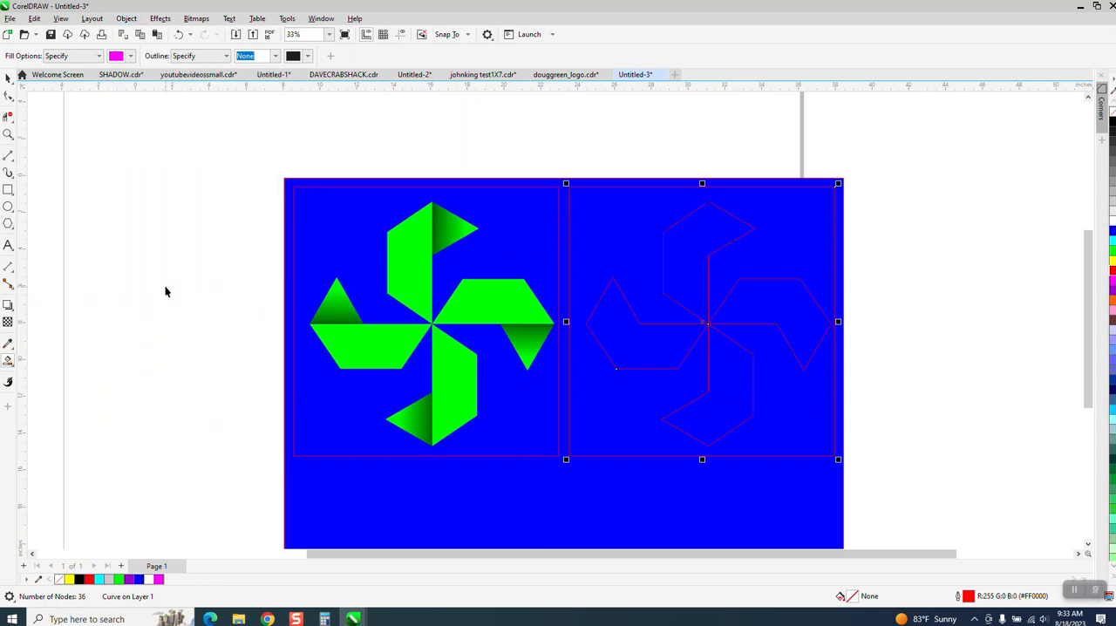
{"action": "key", "text": "Escape"}
{"action": "left_click", "coordinate": [560, 203]}
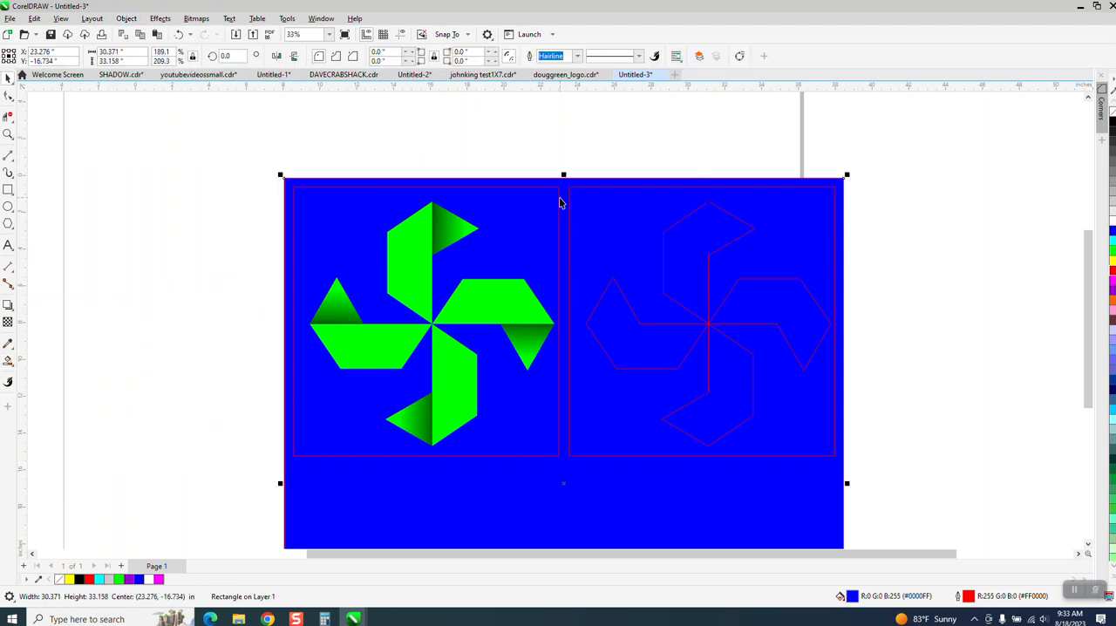
{"action": "key", "text": "Delete"}
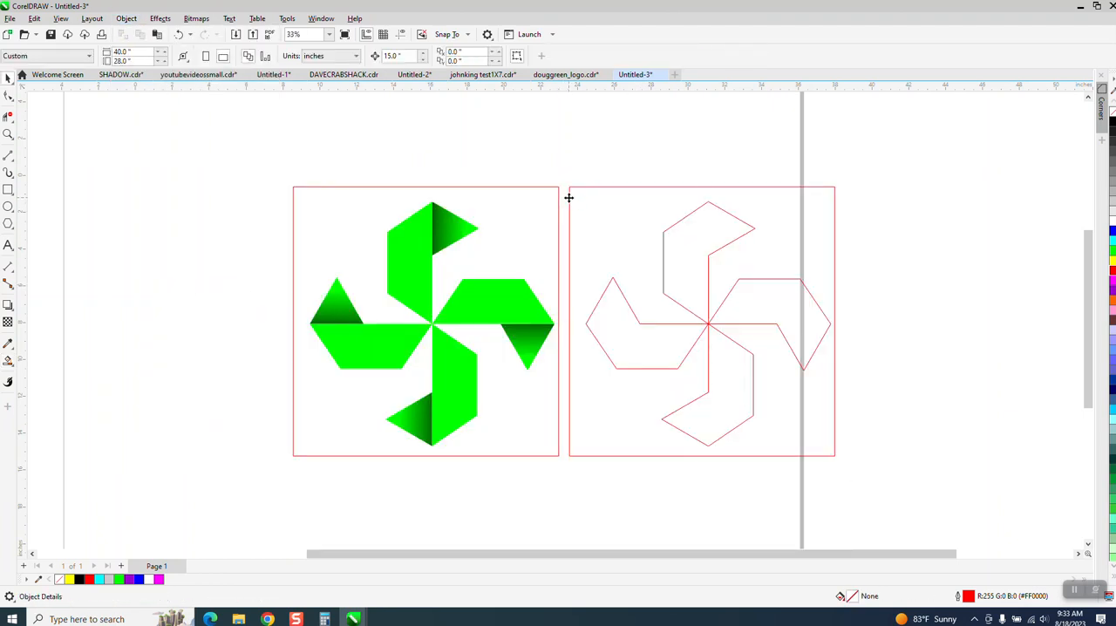
{"action": "left_click", "coordinate": [567, 201]}
{"action": "left_click", "coordinate": [178, 34]}
{"action": "key", "text": "Escape"}
Step: Delete the two rectangular frames around the green pinwheel and the red outlined pinwheel
{"action": "left_click", "coordinate": [558, 189]}
{"action": "key", "text": "Delete"}
{"action": "left_click", "coordinate": [569, 192]}
{"action": "key", "text": "Delete"}
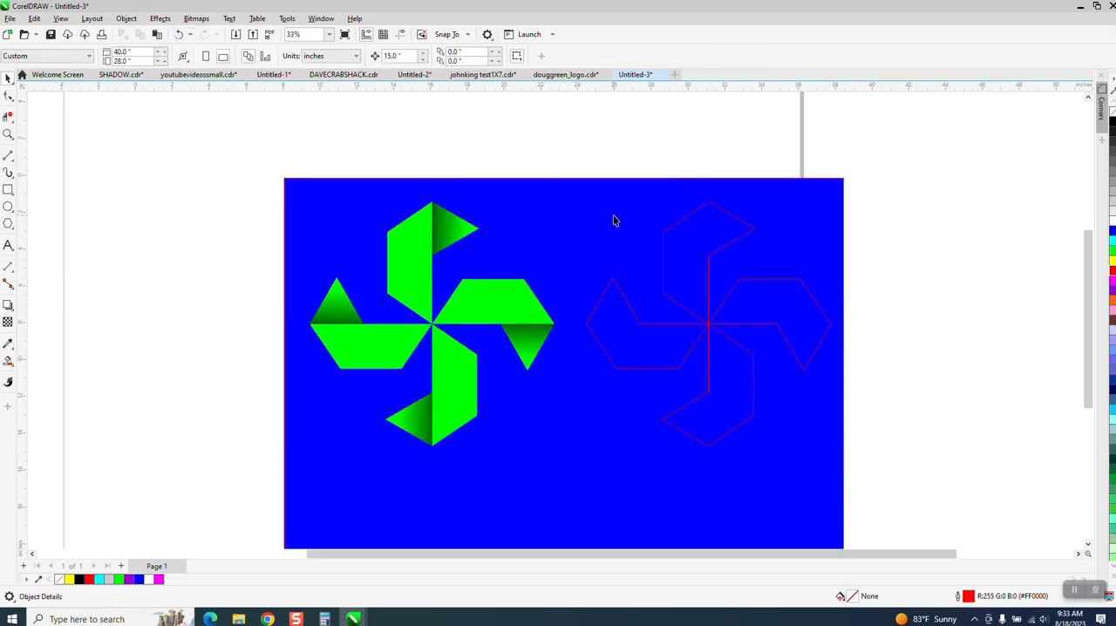
Step: Group the four red outlined blades of the copied pinwheel
{"action": "left_click", "coordinate": [668, 237]}
{"action": "left_click_drag", "start_coordinate": [581, 153], "coordinate": [868, 467]}
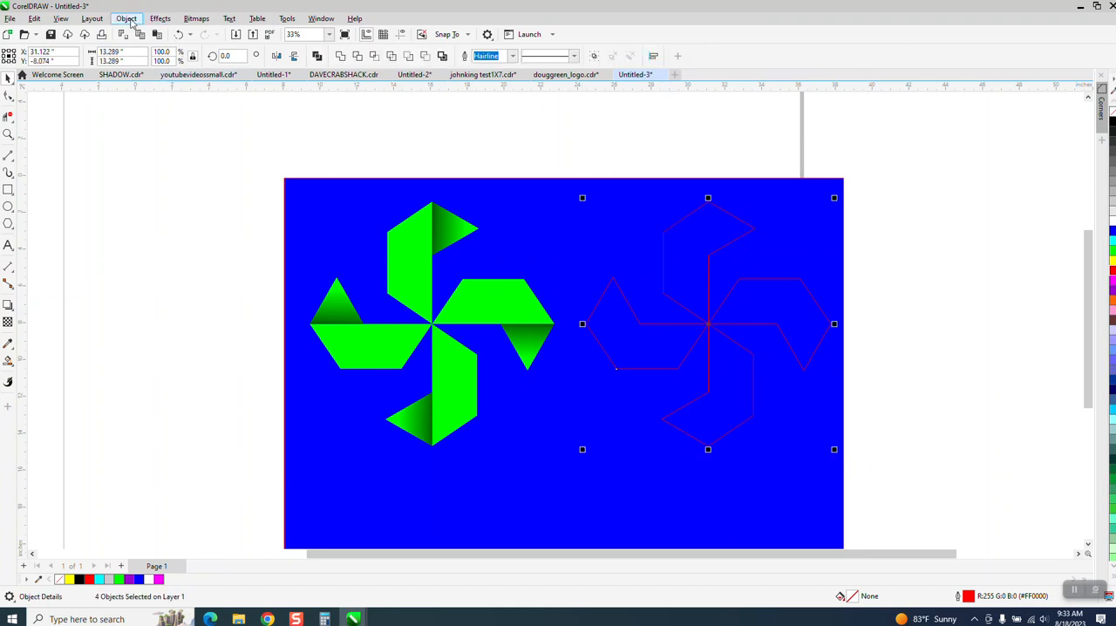
{"action": "left_click", "coordinate": [129, 20]}
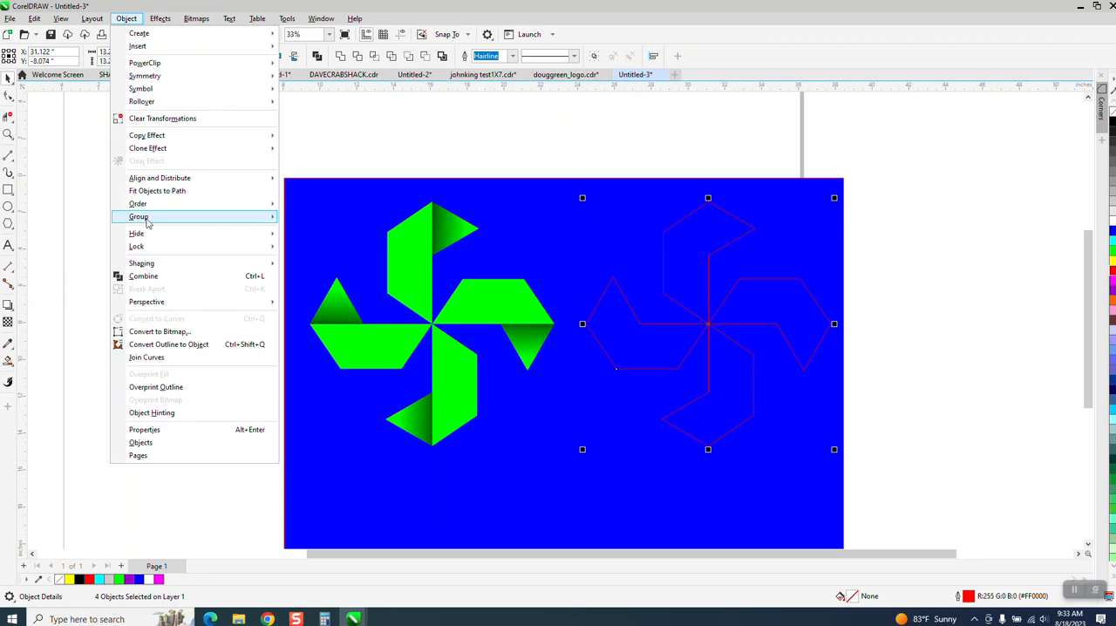
{"action": "mouse_move", "coordinate": [264, 223]}
{"action": "left_click", "coordinate": [306, 218]}
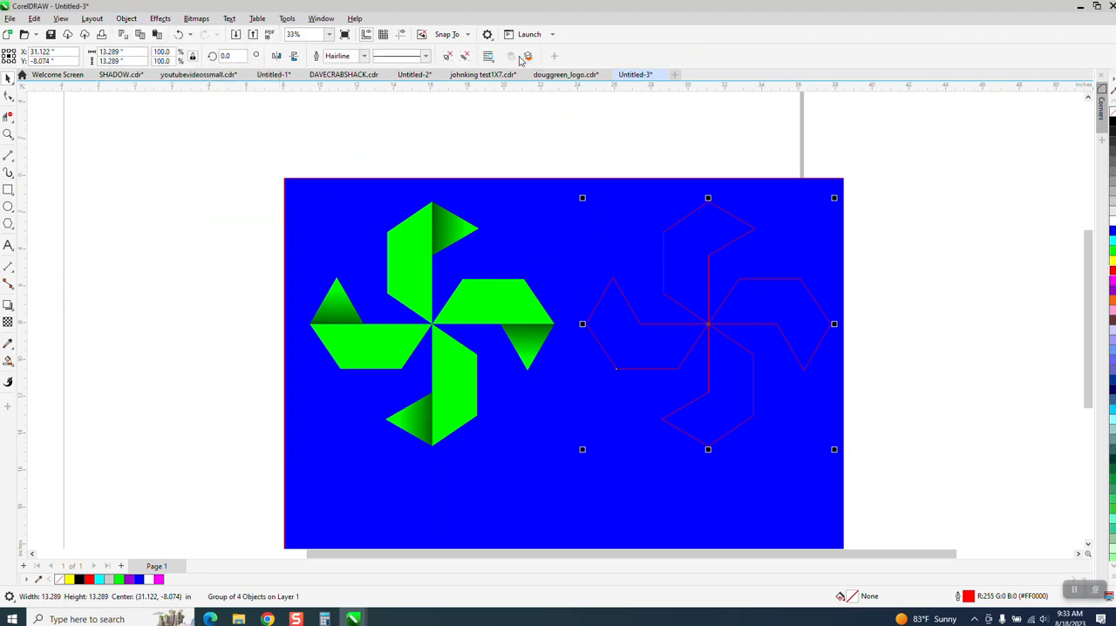
Step: Set the outline width of the grouped blades to 12 pt
{"action": "left_click", "coordinate": [364, 58]}
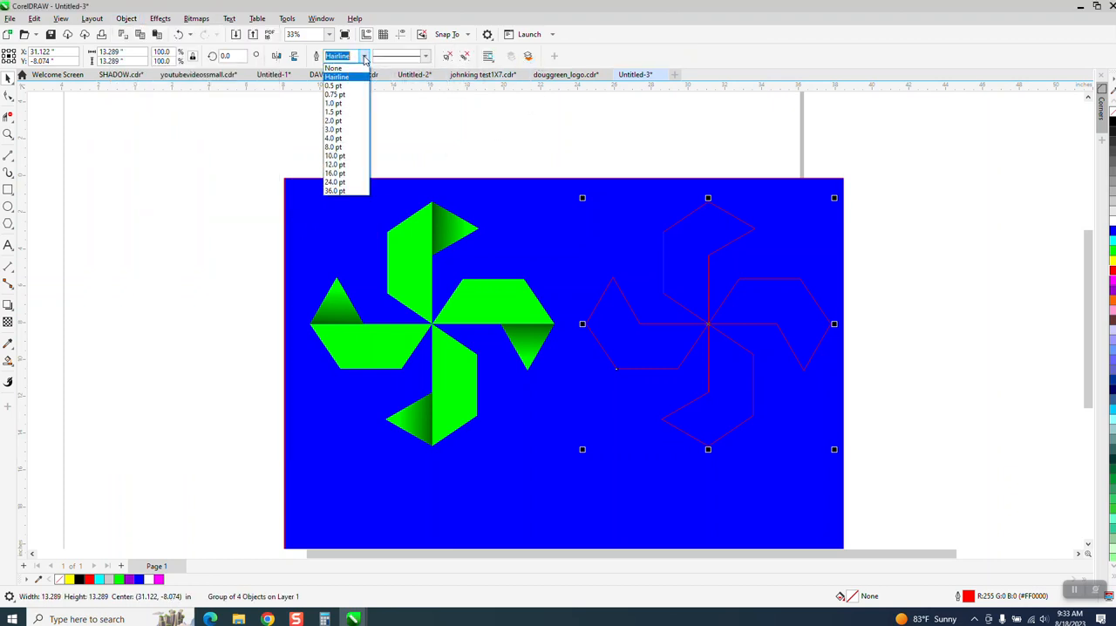
{"action": "left_click", "coordinate": [342, 158]}
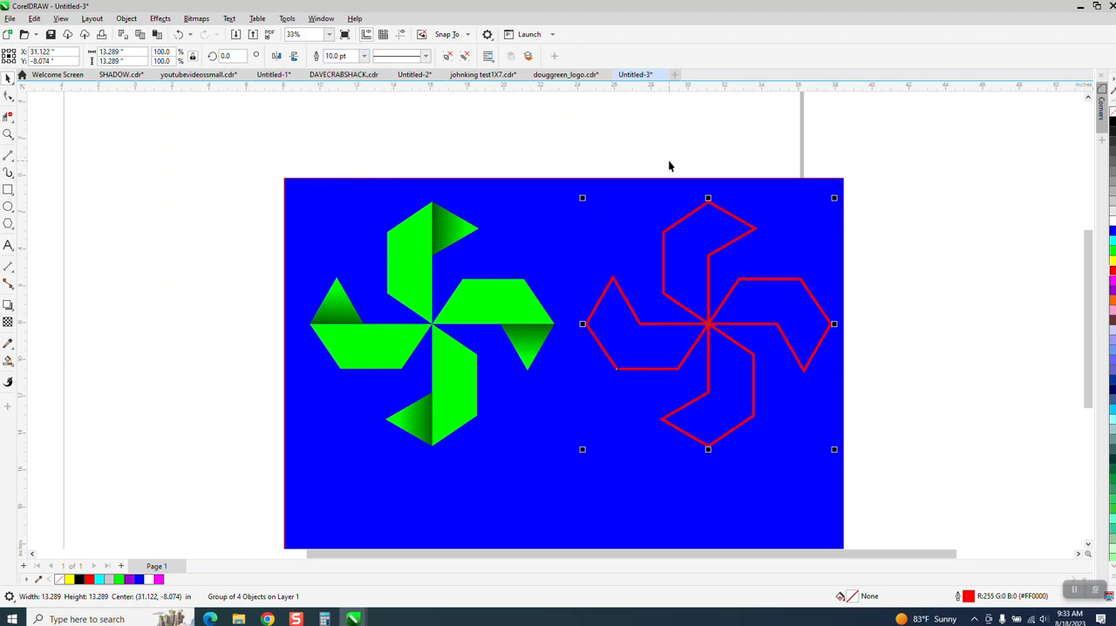
{"action": "left_click", "coordinate": [363, 57]}
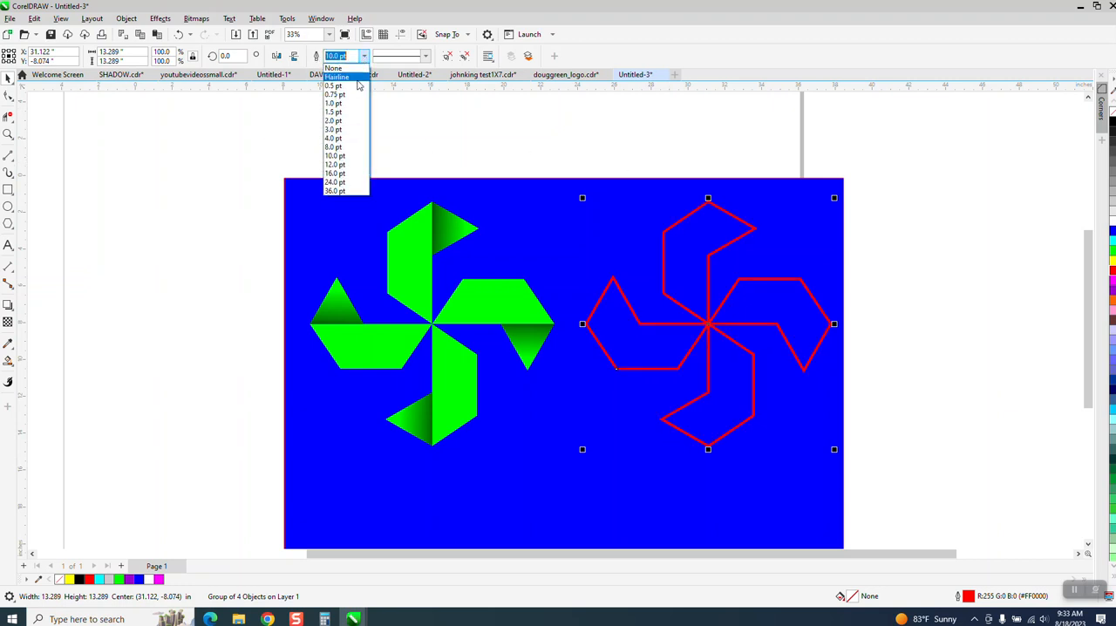
{"action": "left_click", "coordinate": [340, 169]}
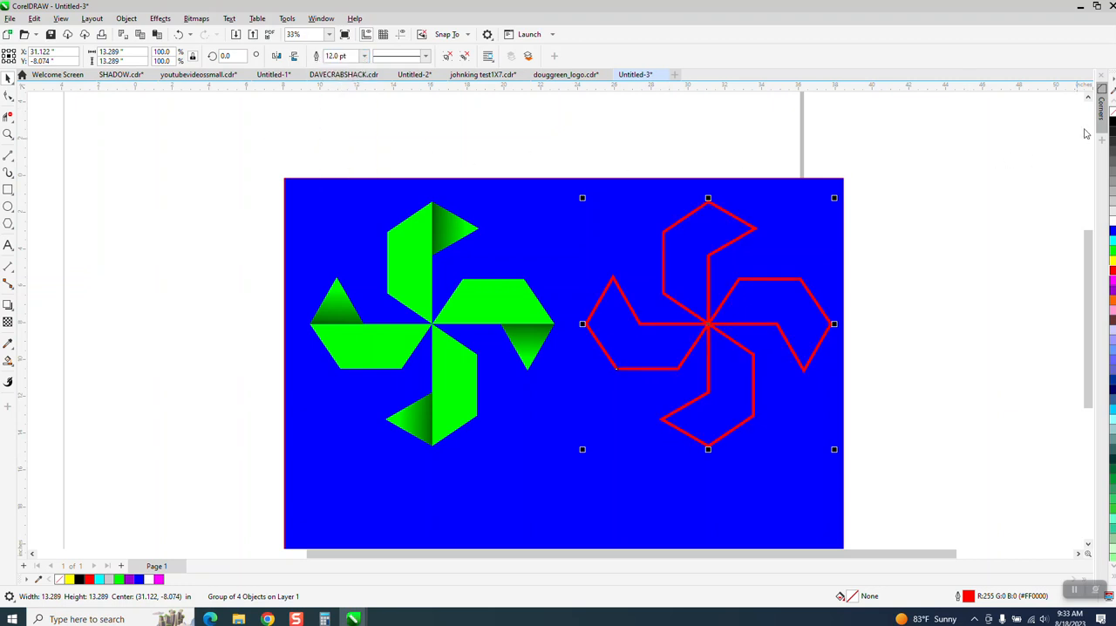
Step: Try a white outline and a vertical gradient fill on the grouped blades, and undo both
{"action": "right_click", "coordinate": [1113, 226]}
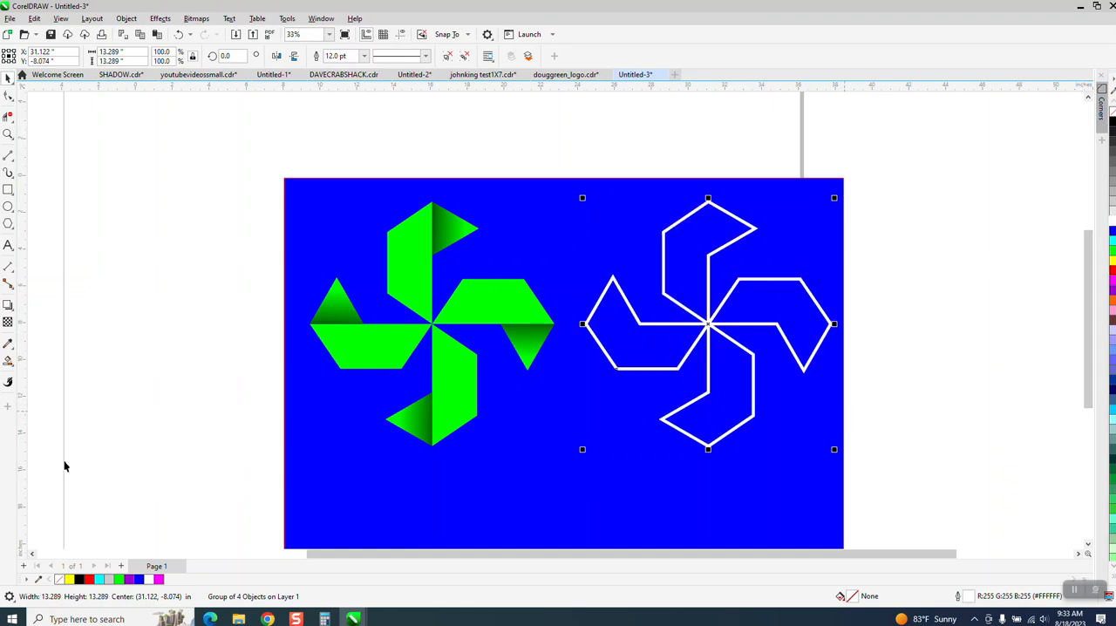
{"action": "left_click", "coordinate": [14, 369]}
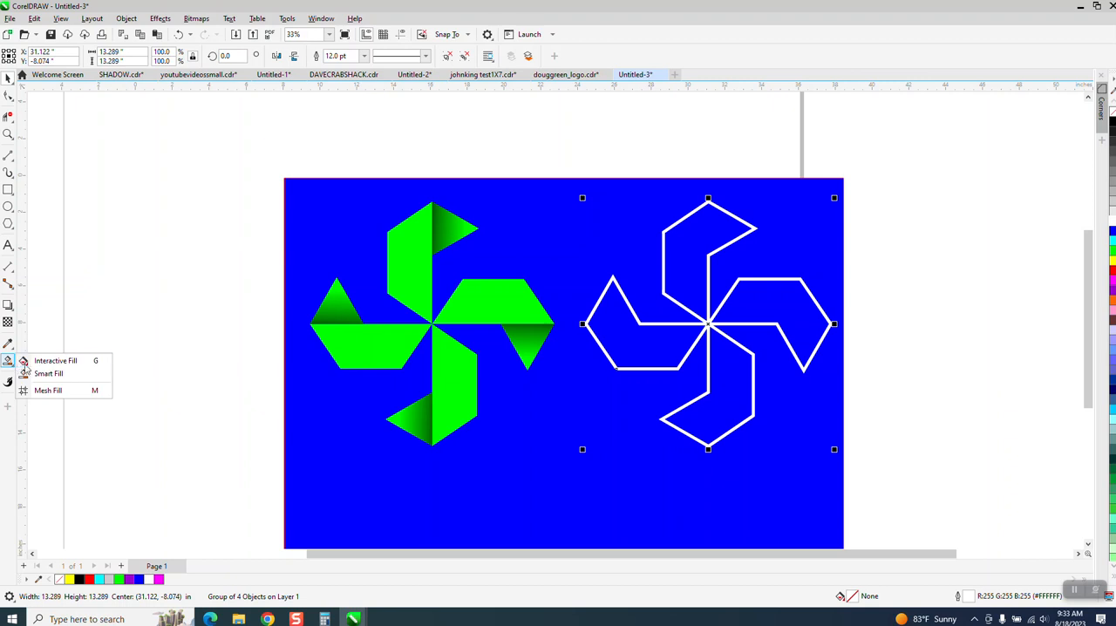
{"action": "left_click", "coordinate": [40, 360]}
{"action": "left_click_drag", "start_coordinate": [710, 447], "coordinate": [709, 202]}
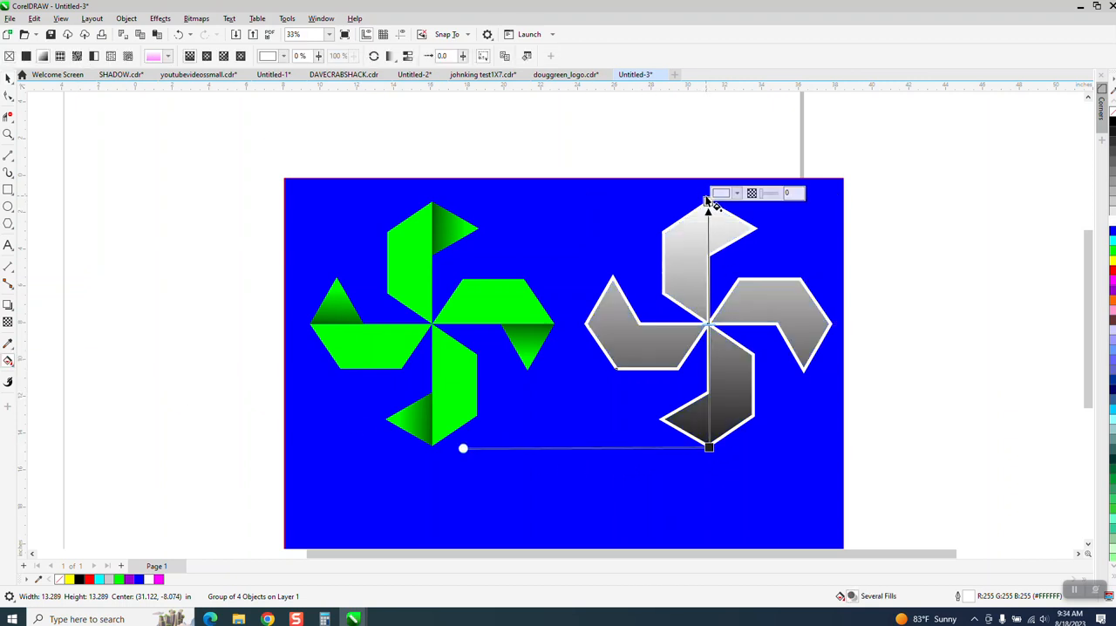
{"action": "left_click", "coordinate": [178, 34]}
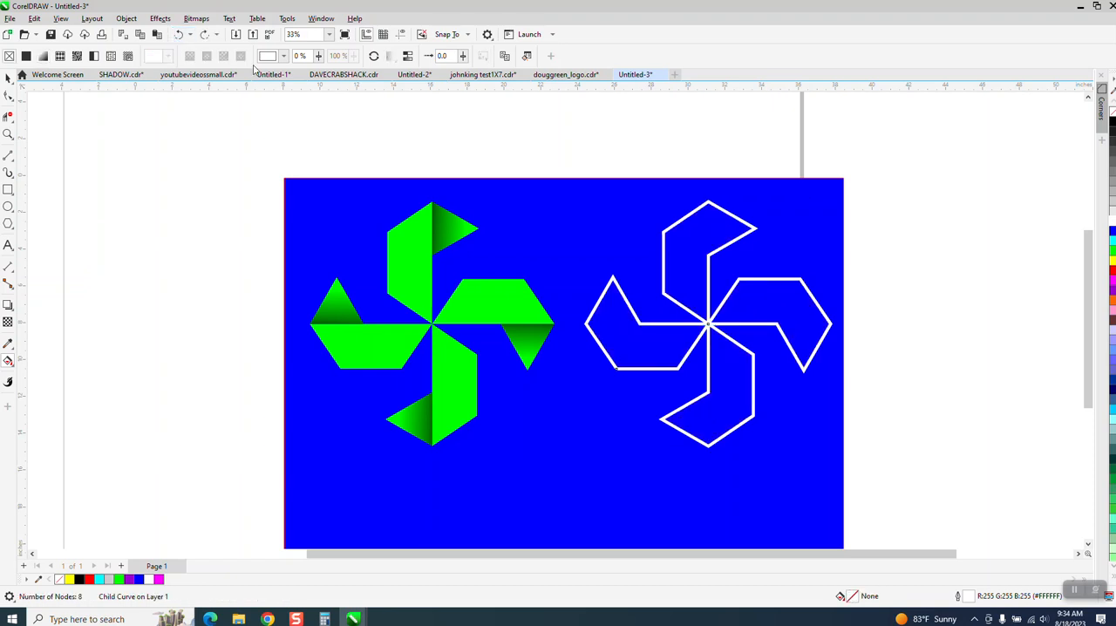
{"action": "left_click", "coordinate": [179, 34]}
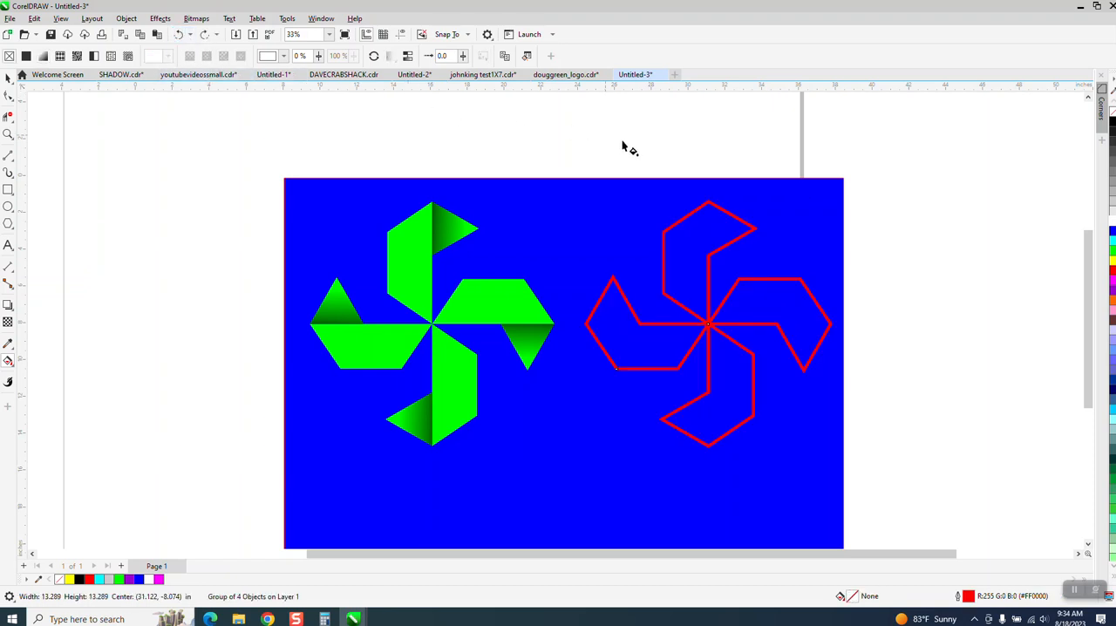
Step: Color the outline of the grouped blades white and deselect the group
{"action": "right_click", "coordinate": [1112, 225]}
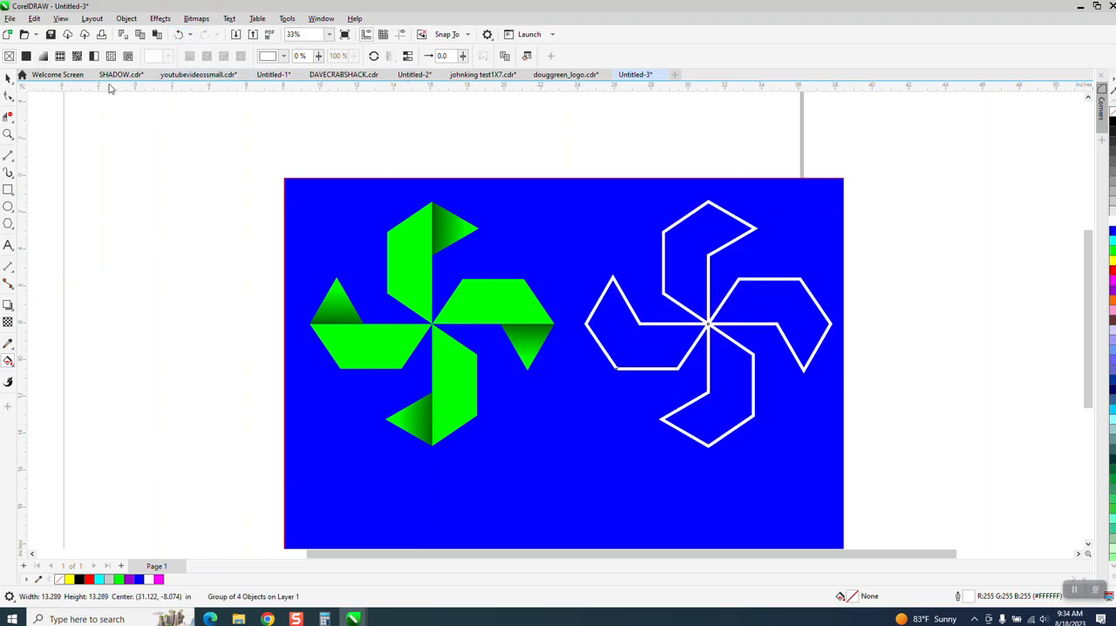
{"action": "left_click", "coordinate": [126, 18]}
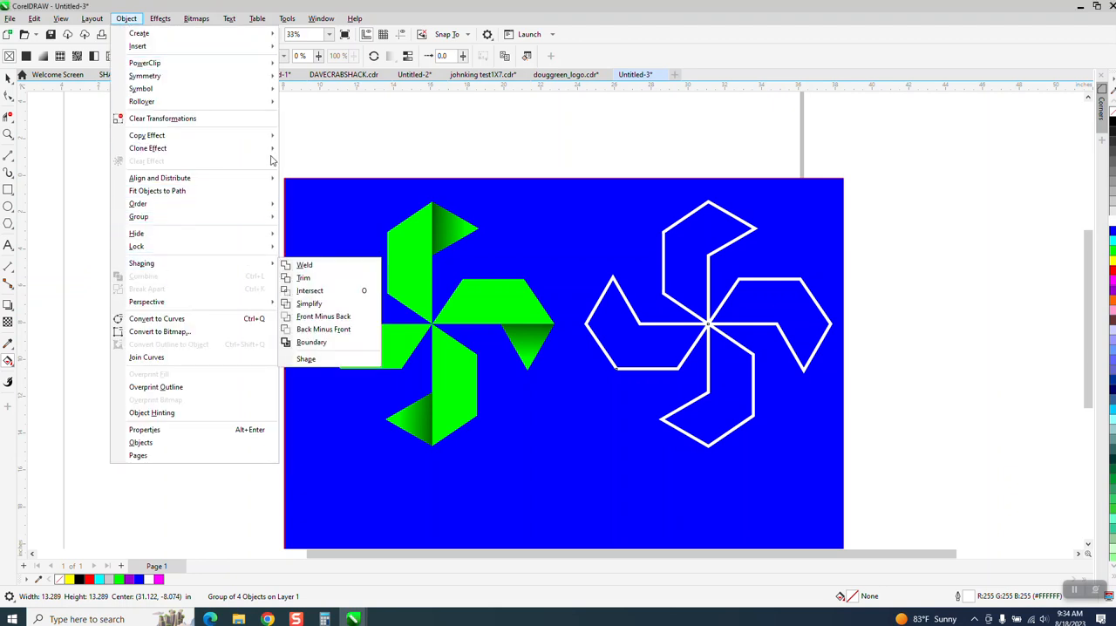
{"action": "left_click", "coordinate": [316, 137]}
{"action": "left_click", "coordinate": [317, 136]}
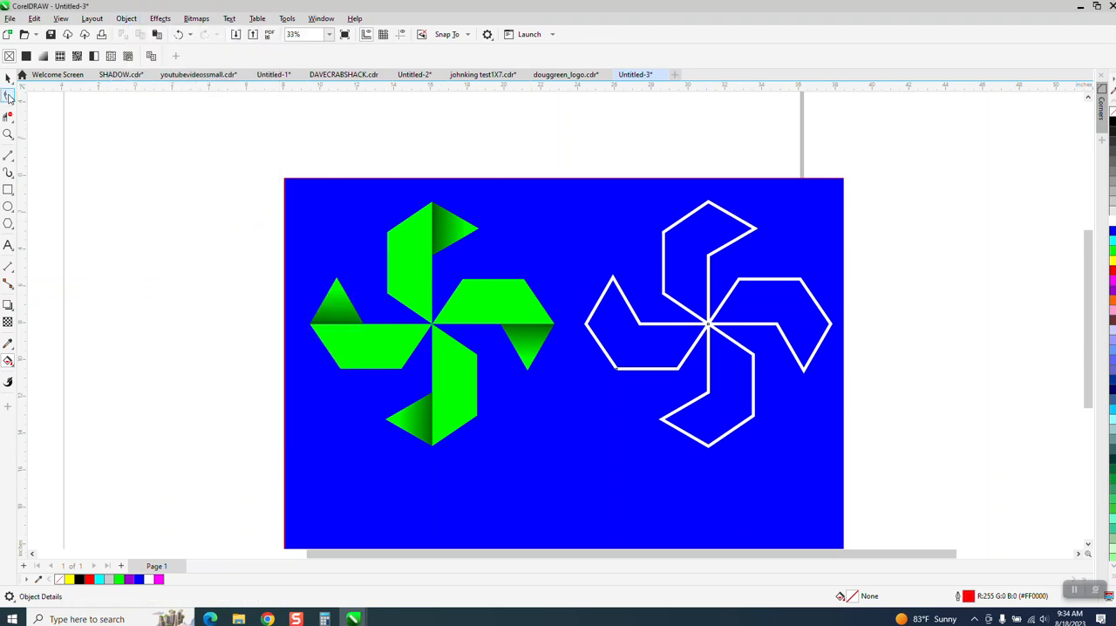
Step: Shift the white pinwheel group about 0.27 in left and 0.24 in down, and ungroup it
{"action": "left_click", "coordinate": [8, 79]}
{"action": "mouse_move", "coordinate": [712, 211]}
{"action": "left_mouse_down"}
{"action": "mouse_move", "coordinate": [722, 210]}
{"action": "mouse_move", "coordinate": [708, 209]}
{"action": "left_mouse_up"}
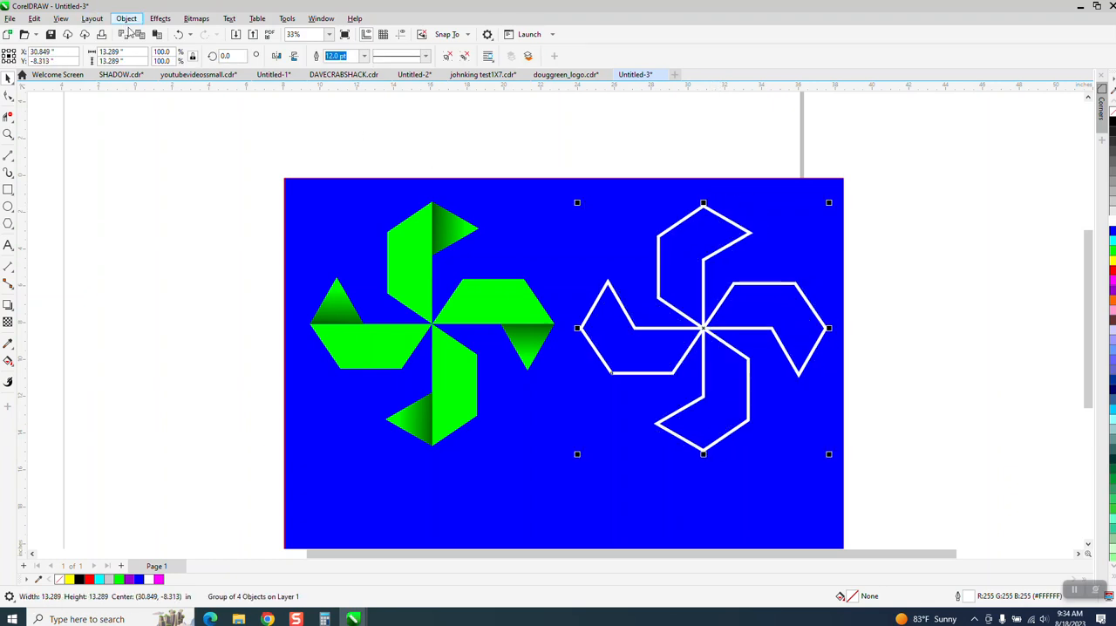
{"action": "left_click", "coordinate": [126, 18]}
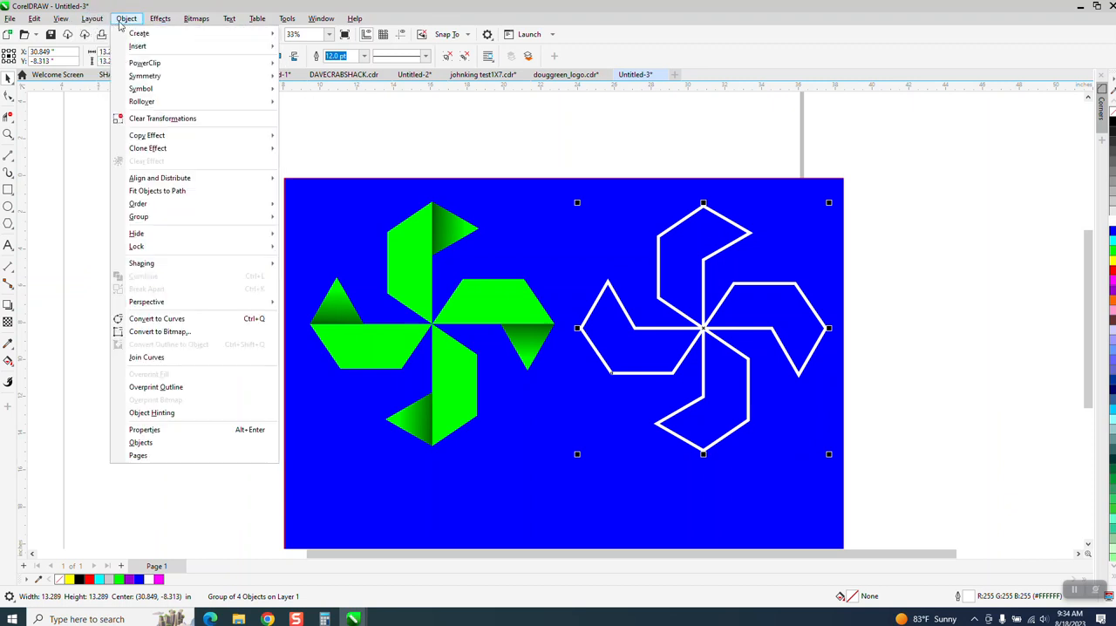
{"action": "mouse_move", "coordinate": [131, 218]}
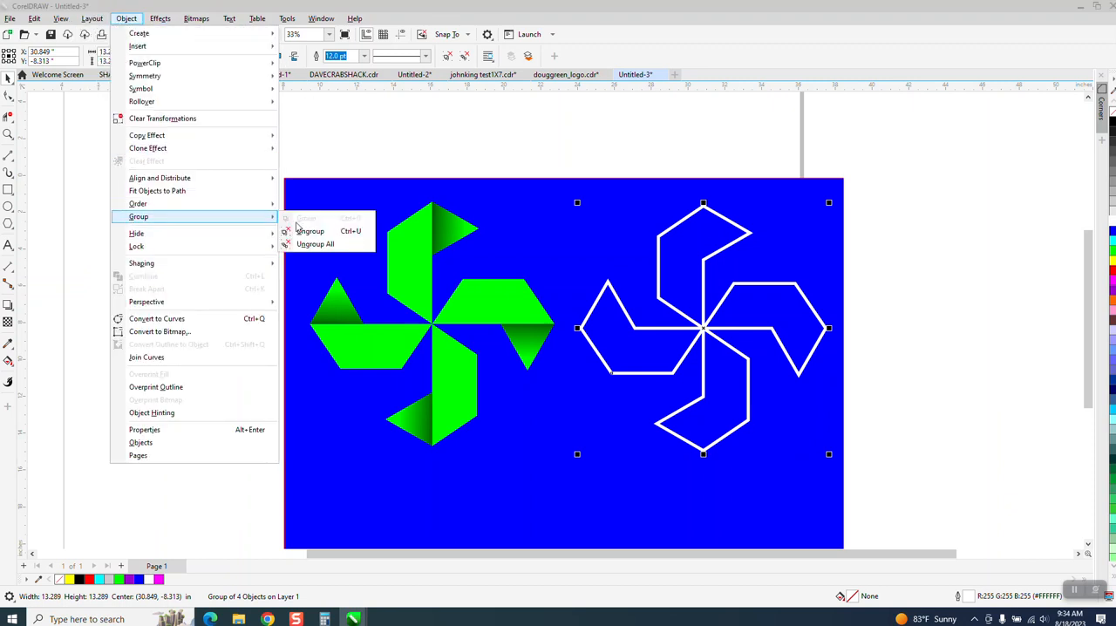
{"action": "left_click", "coordinate": [309, 231]}
{"action": "key", "text": "Escape"}
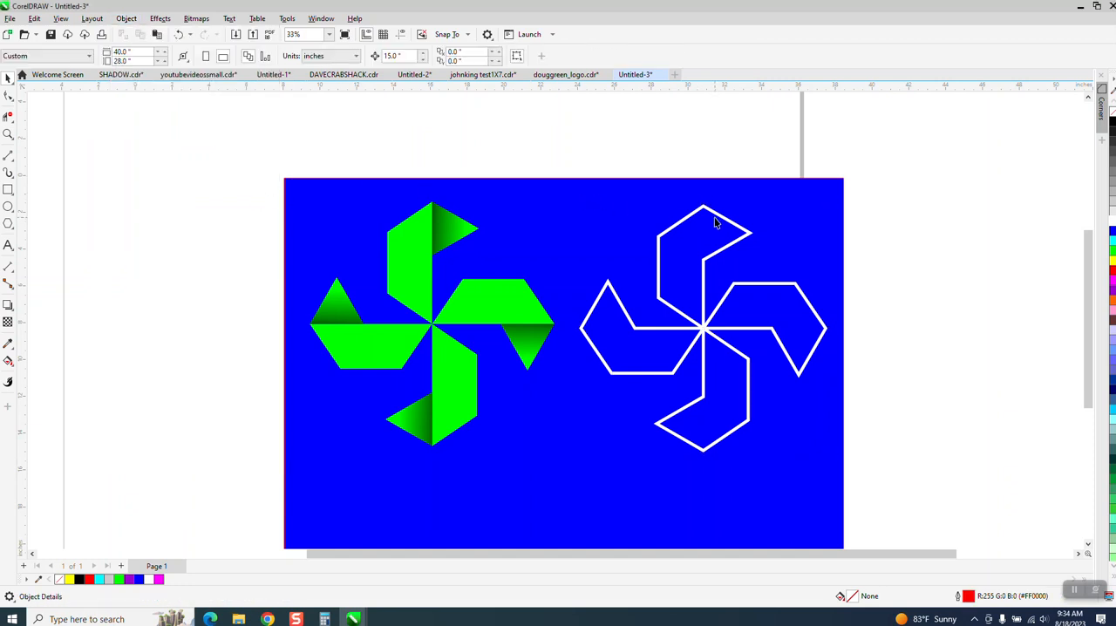
Step: Convert the outlines of the white pinwheel's upper and left blades to objects
{"action": "left_click", "coordinate": [715, 220]}
{"action": "left_click", "coordinate": [127, 18]}
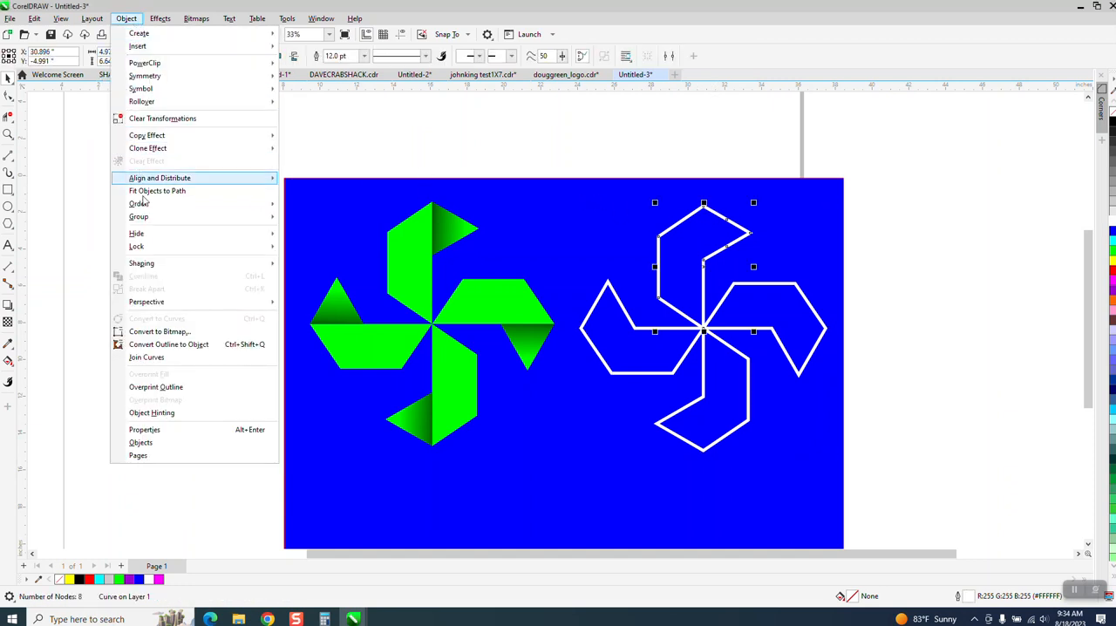
{"action": "left_click", "coordinate": [167, 344]}
{"action": "left_click", "coordinate": [159, 308]}
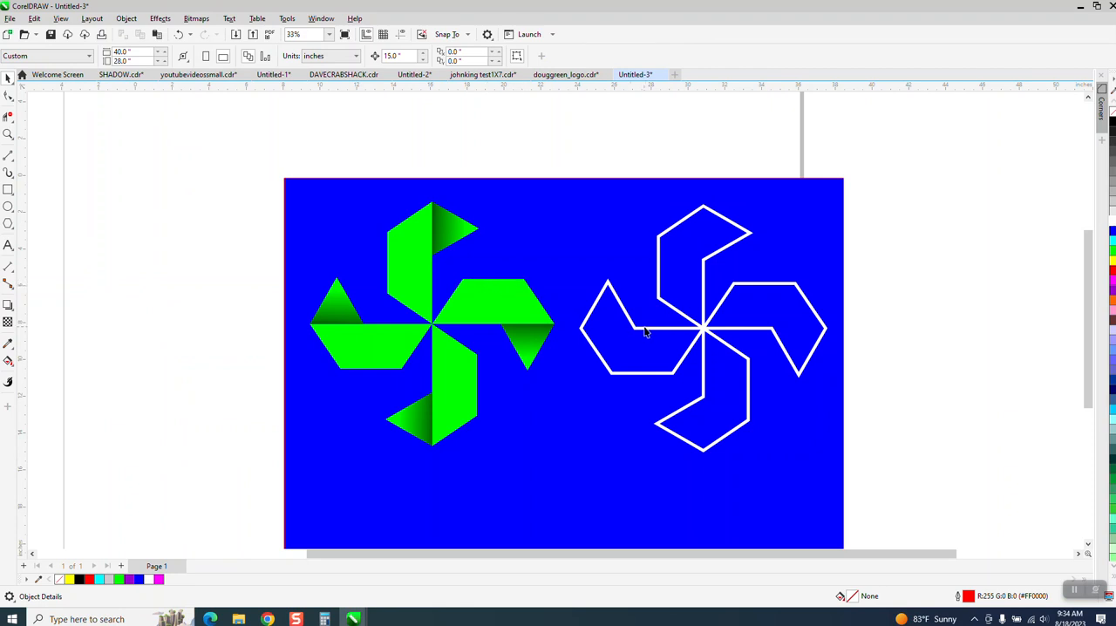
{"action": "left_click", "coordinate": [644, 331]}
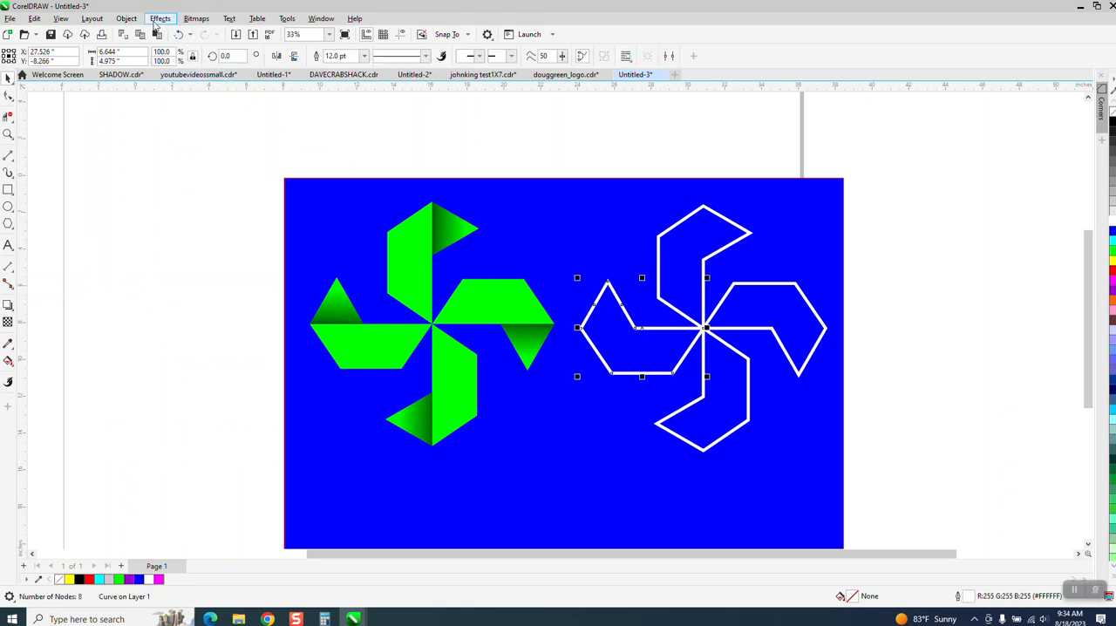
{"action": "left_click", "coordinate": [126, 19]}
{"action": "left_click", "coordinate": [157, 341]}
Step: Convert the outlines of the white pinwheel's lower and right blades to objects and clear the selection
{"action": "left_click", "coordinate": [670, 416]}
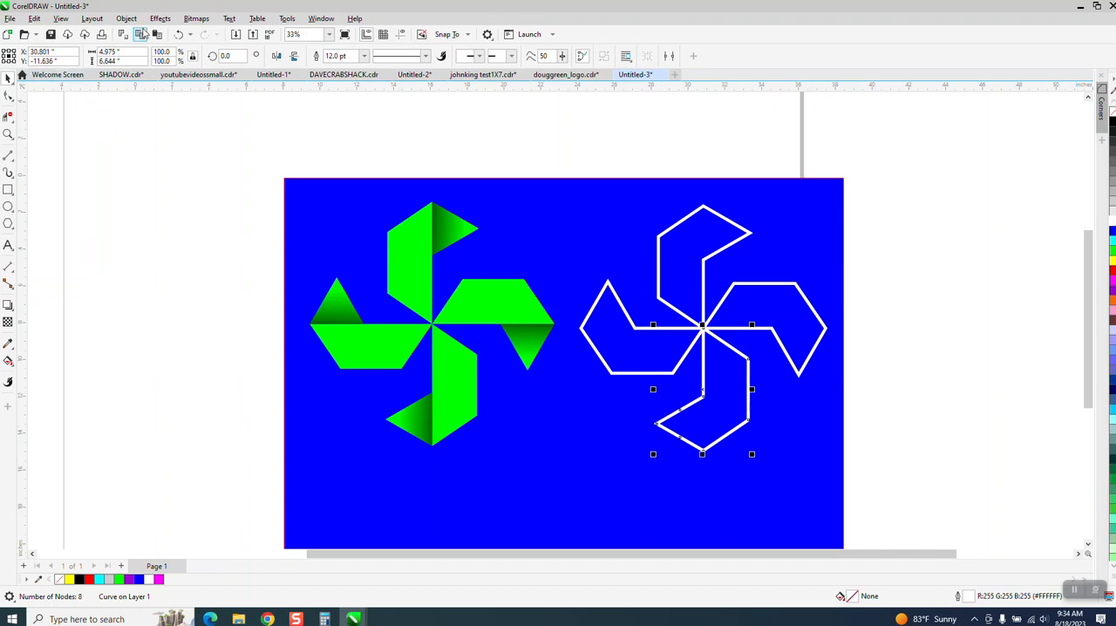
{"action": "left_click", "coordinate": [126, 19]}
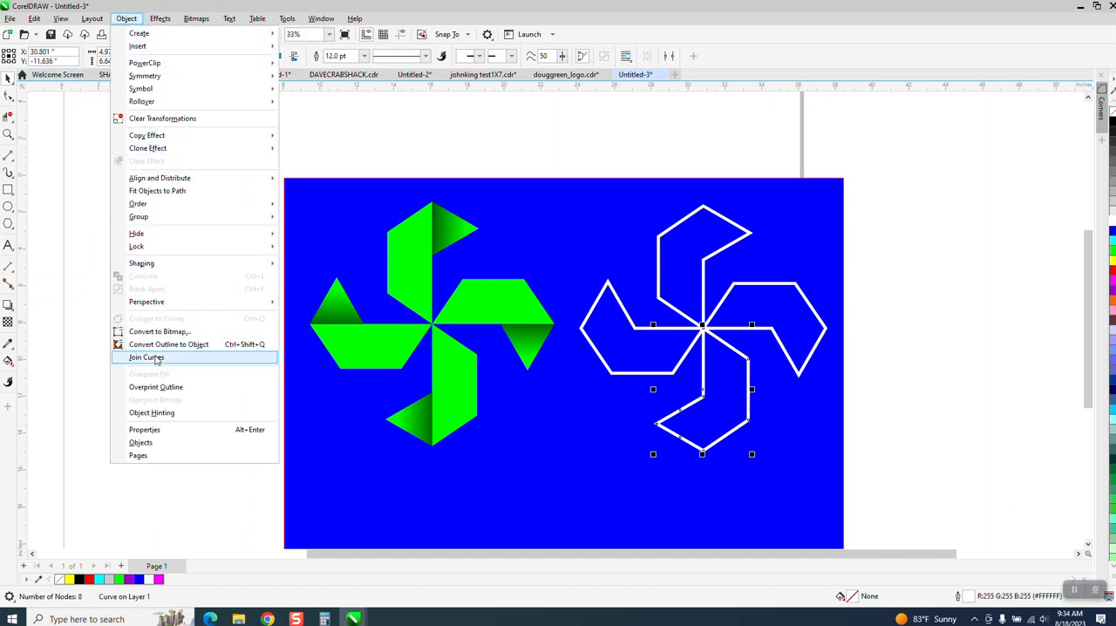
{"action": "left_click", "coordinate": [157, 346]}
{"action": "left_click", "coordinate": [735, 285]}
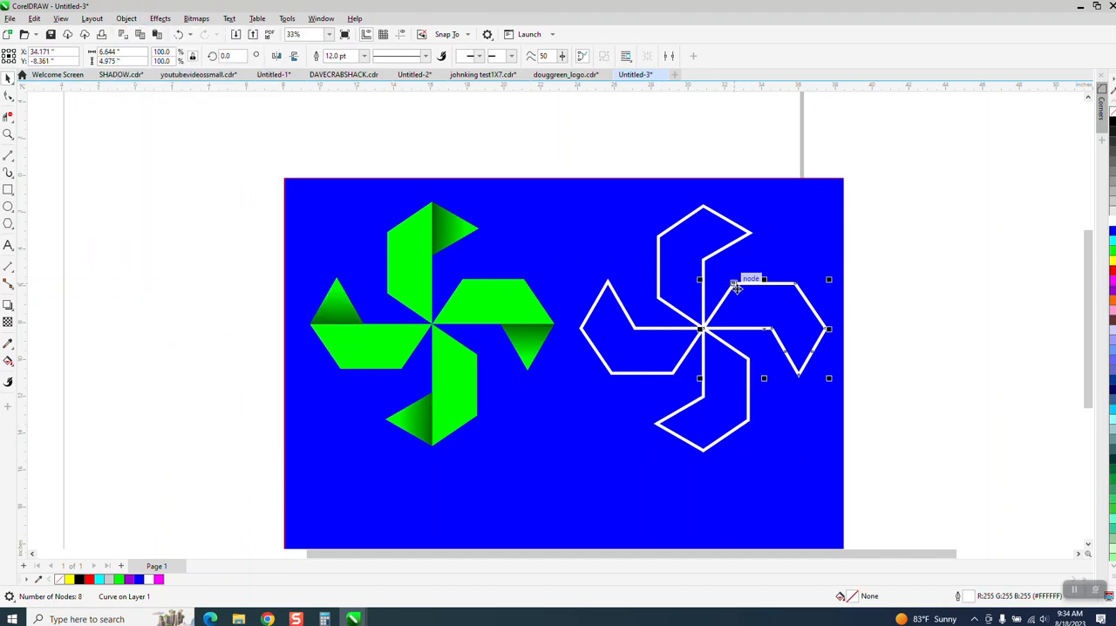
{"action": "left_click", "coordinate": [127, 18]}
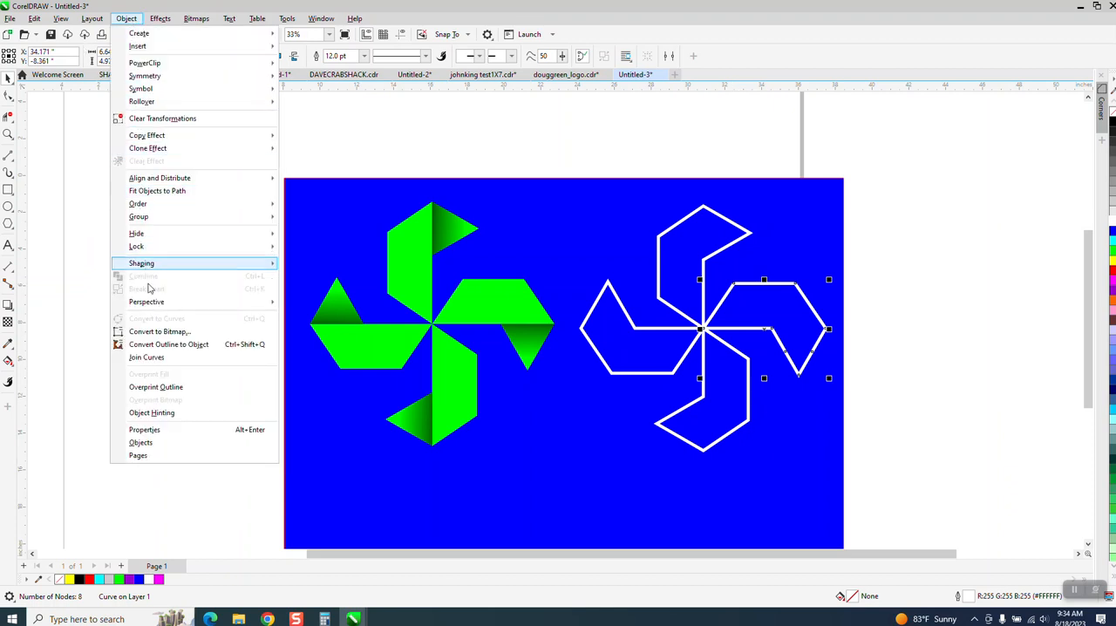
{"action": "left_click", "coordinate": [170, 346]}
{"action": "left_click", "coordinate": [199, 302]}
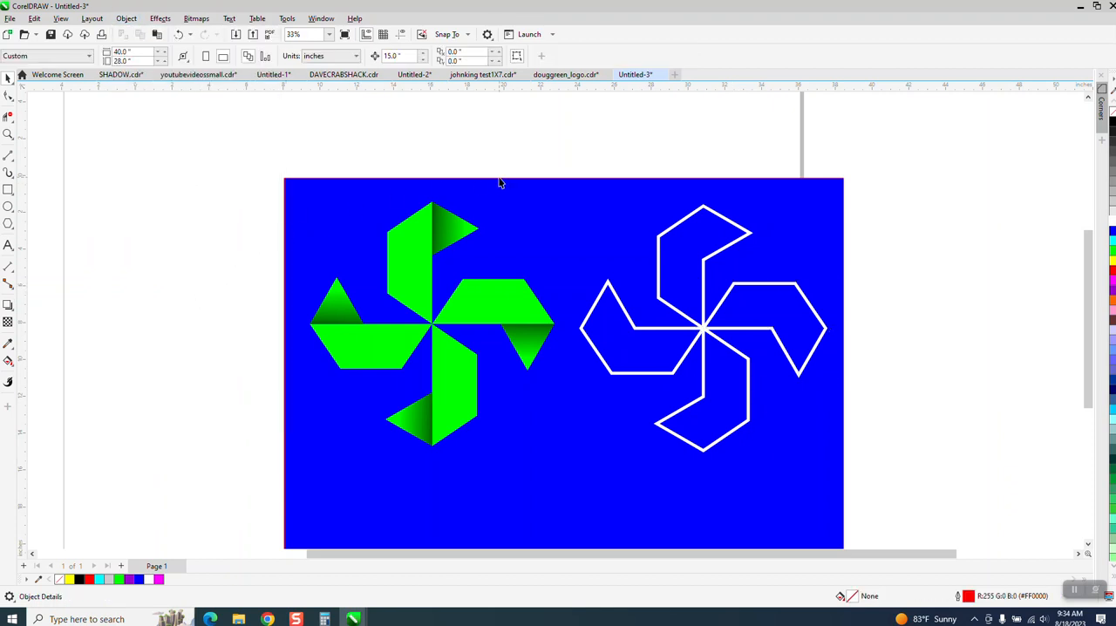
Step: Group the four converted white blade outlines
{"action": "left_click_drag", "start_coordinate": [548, 162], "coordinate": [844, 544]}
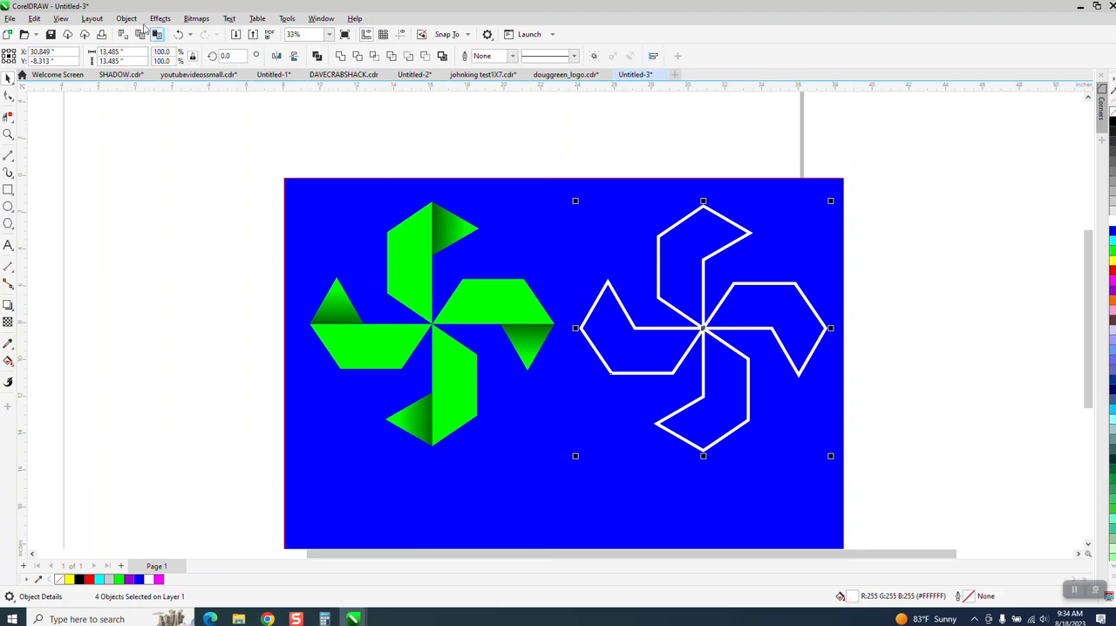
{"action": "left_click", "coordinate": [127, 18]}
{"action": "mouse_move", "coordinate": [253, 218]}
{"action": "left_click", "coordinate": [305, 219]}
Step: Apply a vertical linear gradient fill to the white outline group, running from its lower edge up to its upper edge
{"action": "left_click", "coordinate": [12, 371]}
{"action": "left_click", "coordinate": [52, 357]}
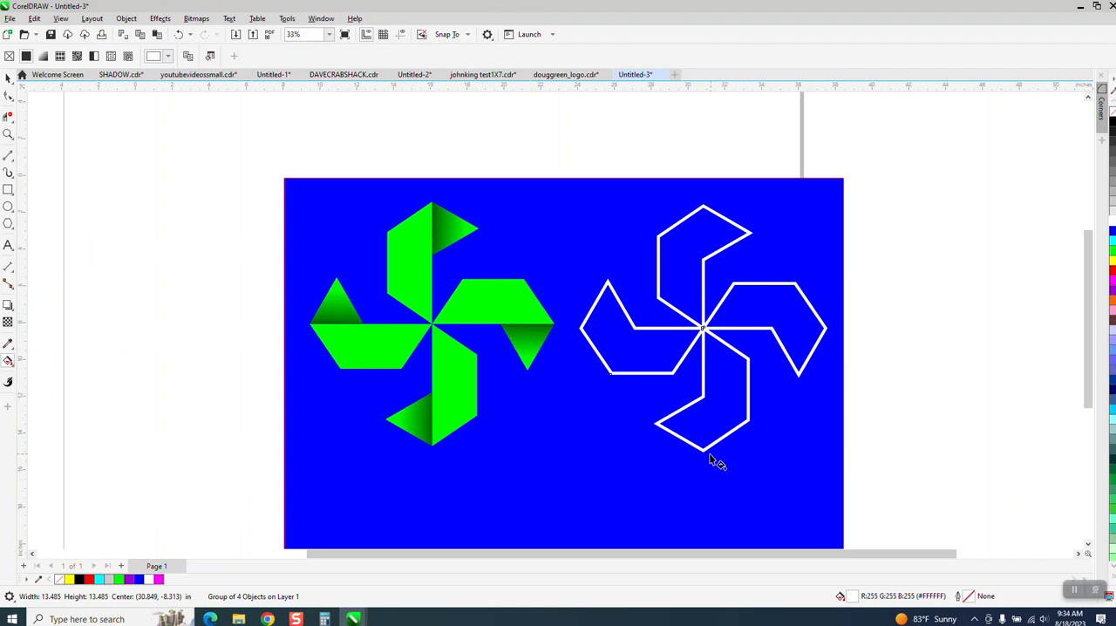
{"action": "left_click_drag", "start_coordinate": [708, 459], "coordinate": [708, 205]}
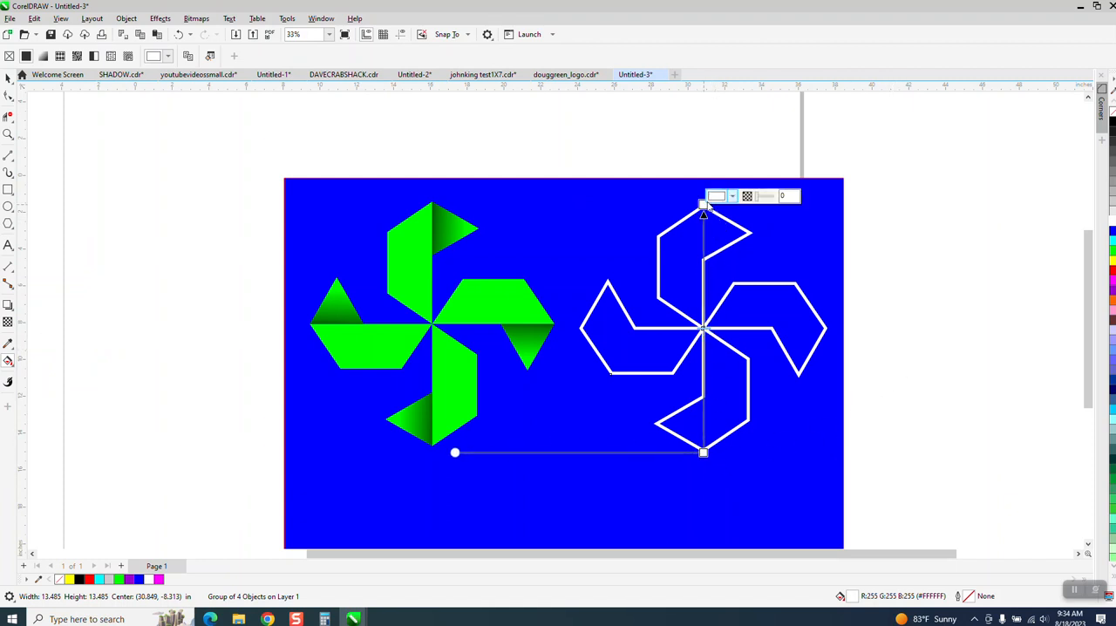
Step: Add a black color node near the upper end of the gradient and a white node just below it
{"action": "left_click", "coordinate": [7, 135]}
{"action": "left_click_drag", "start_coordinate": [566, 181], "coordinate": [845, 506]}
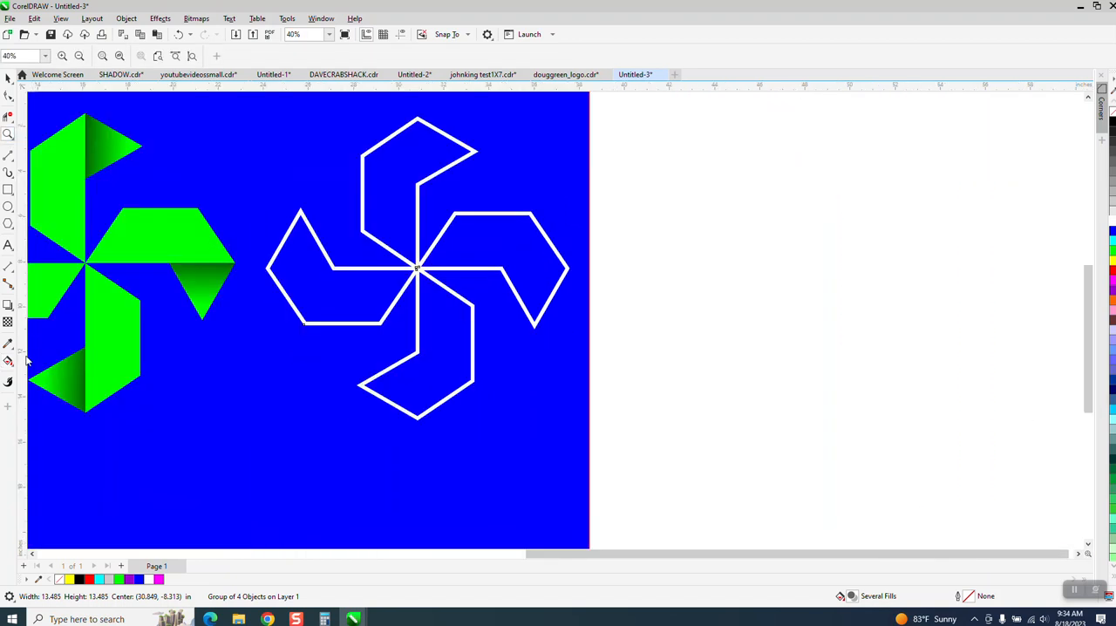
{"action": "left_click", "coordinate": [9, 361]}
{"action": "left_click_drag", "start_coordinate": [1112, 126], "coordinate": [418, 137]}
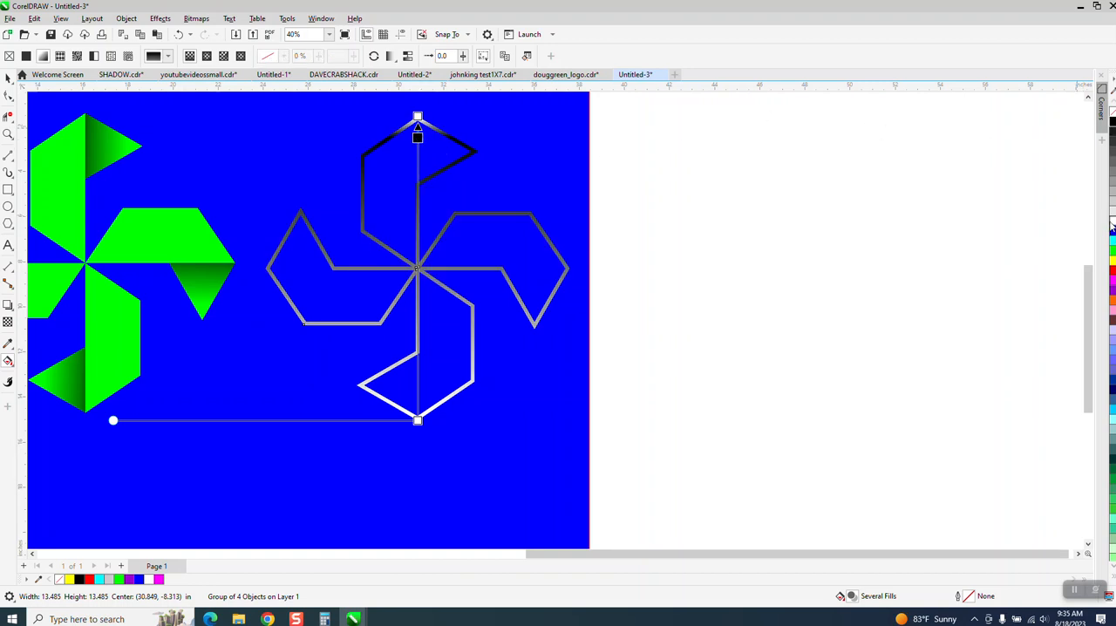
{"action": "left_click_drag", "start_coordinate": [522, 185], "coordinate": [418, 160]}
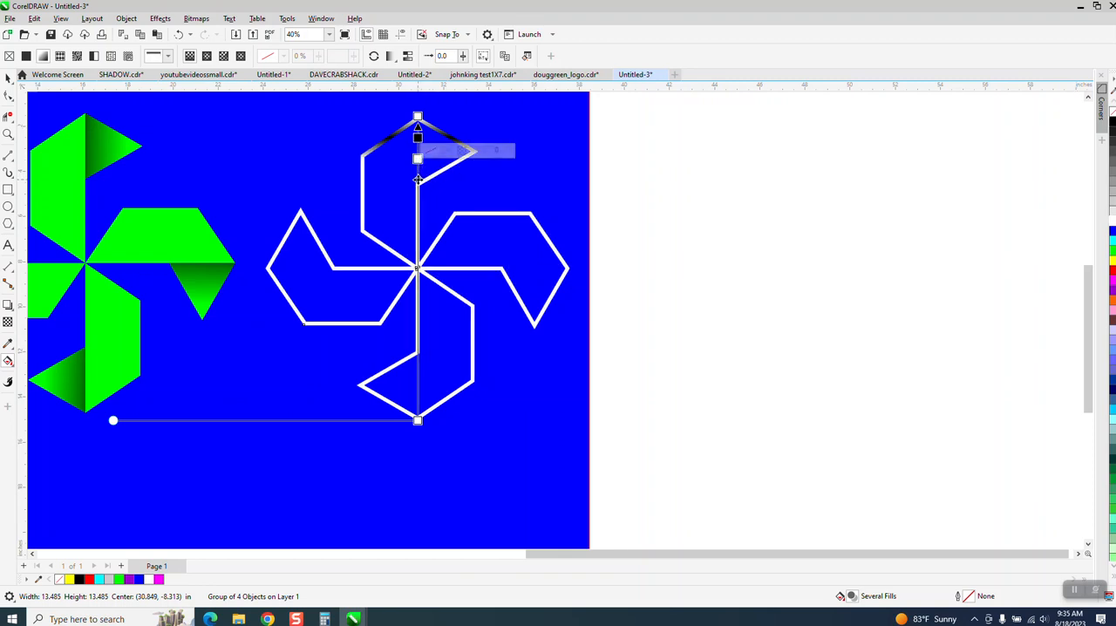
Step: Add white color nodes at intervals down the gradient line, from the 79% position to the 8% position
{"action": "double_click", "coordinate": [418, 179]}
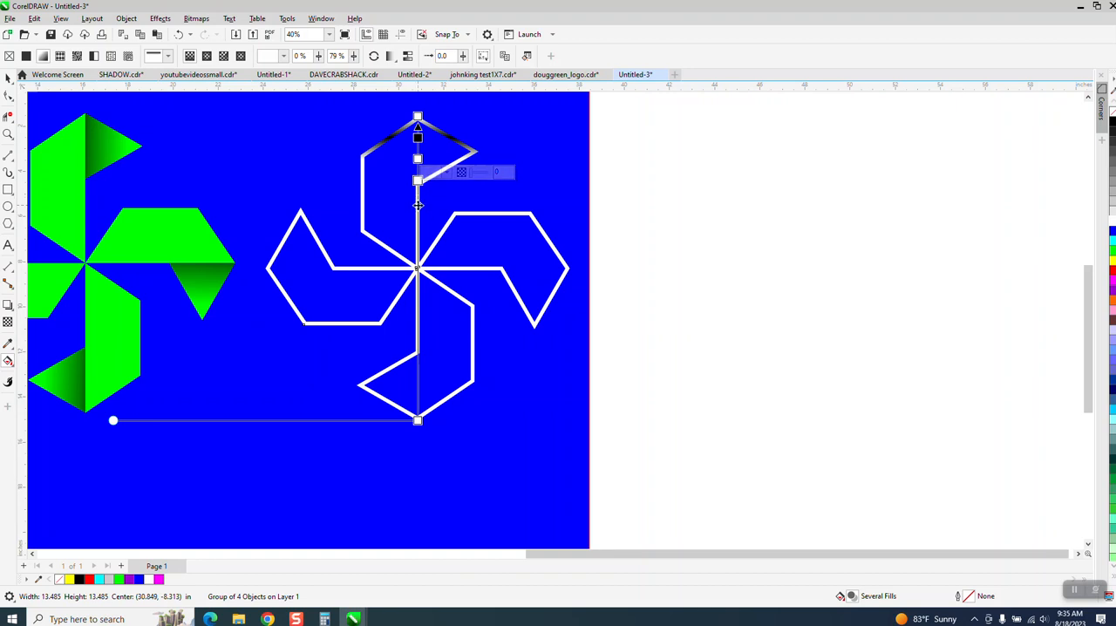
{"action": "double_click", "coordinate": [418, 204]}
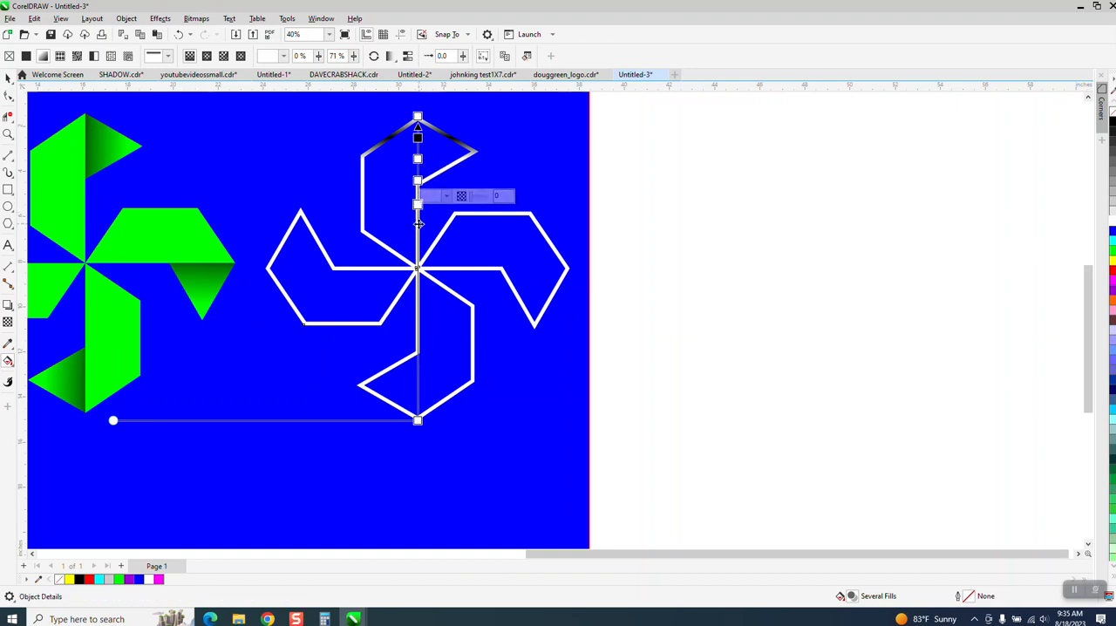
{"action": "double_click", "coordinate": [417, 223]}
{"action": "double_click", "coordinate": [418, 242]}
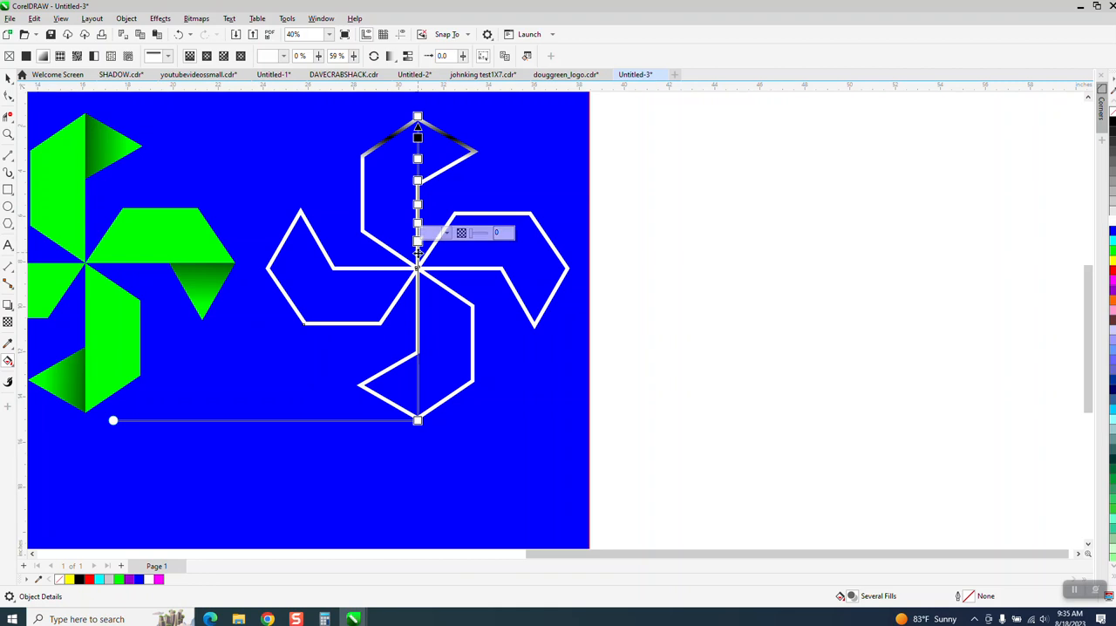
{"action": "double_click", "coordinate": [417, 258]}
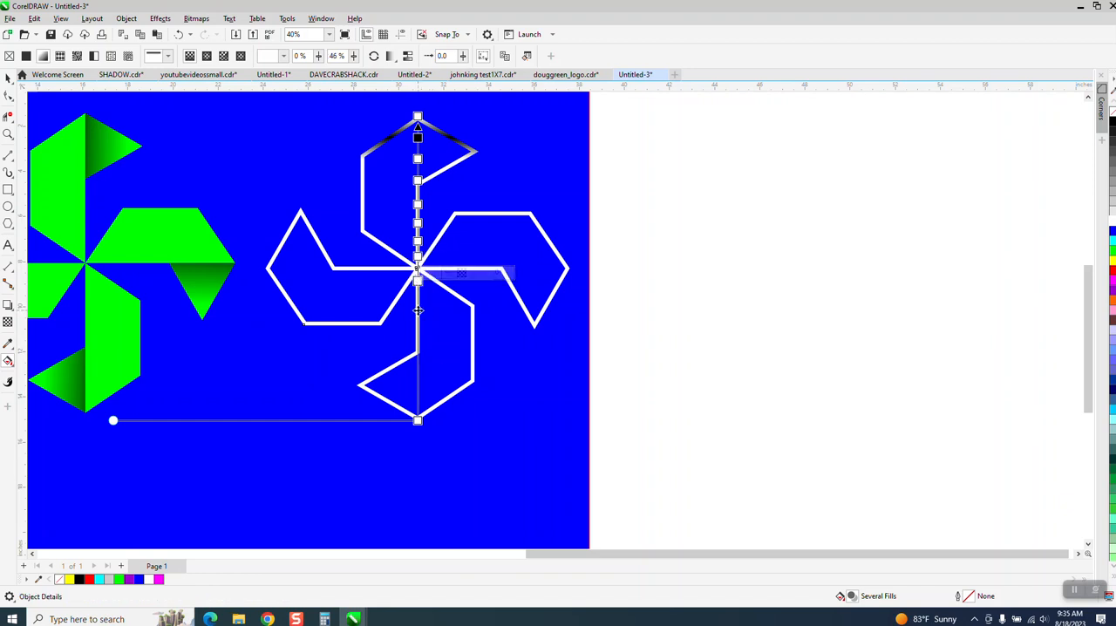
{"action": "double_click", "coordinate": [418, 311]}
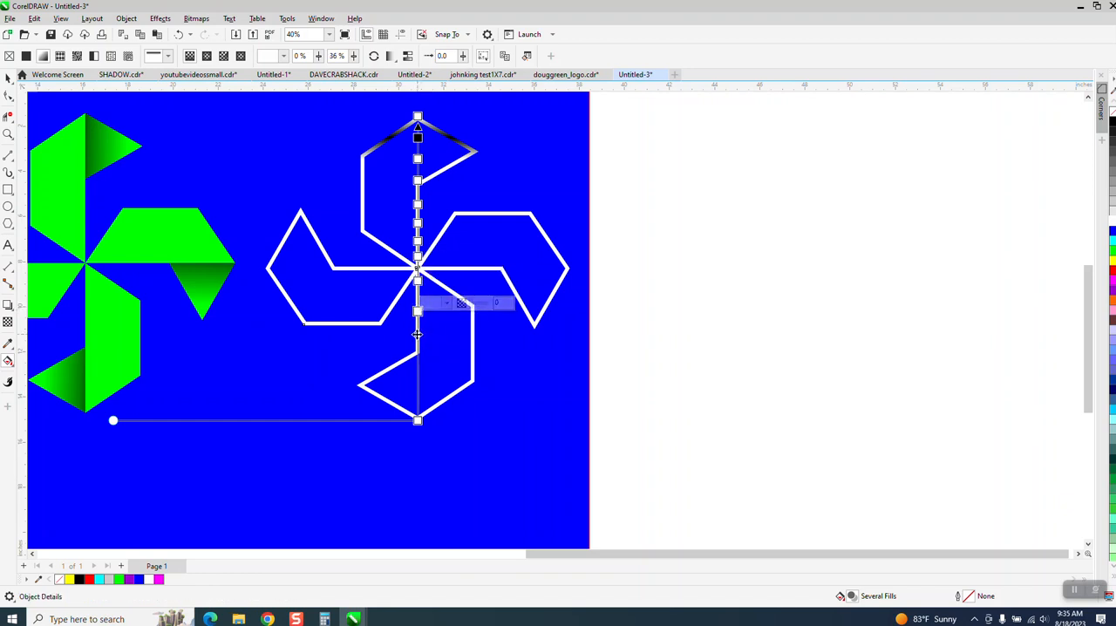
{"action": "double_click", "coordinate": [418, 335]}
{"action": "double_click", "coordinate": [418, 360]}
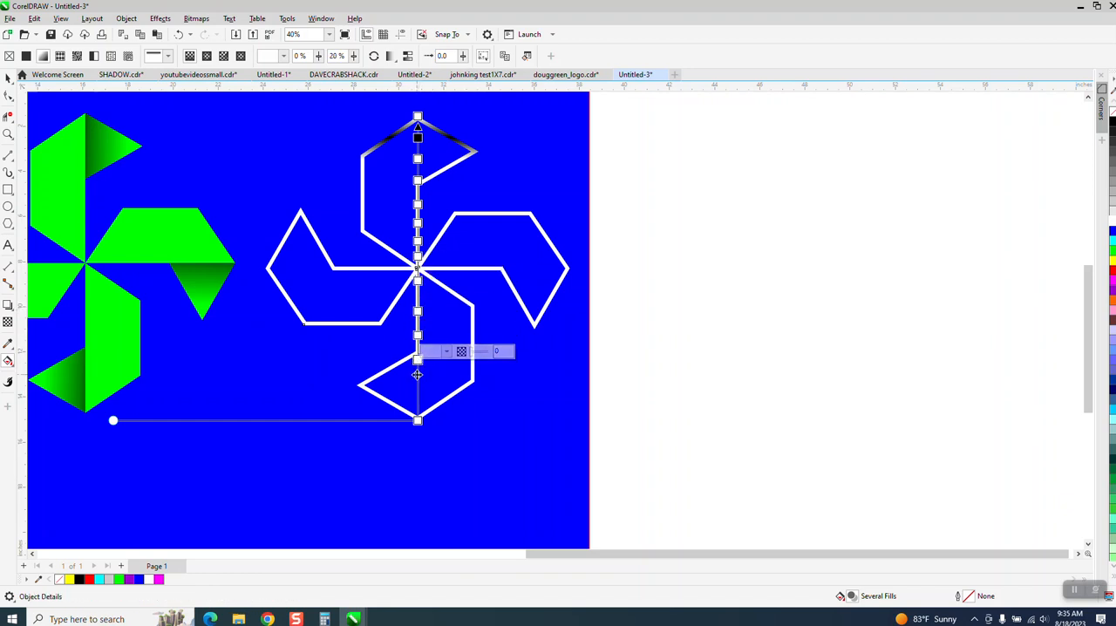
{"action": "double_click", "coordinate": [418, 378]}
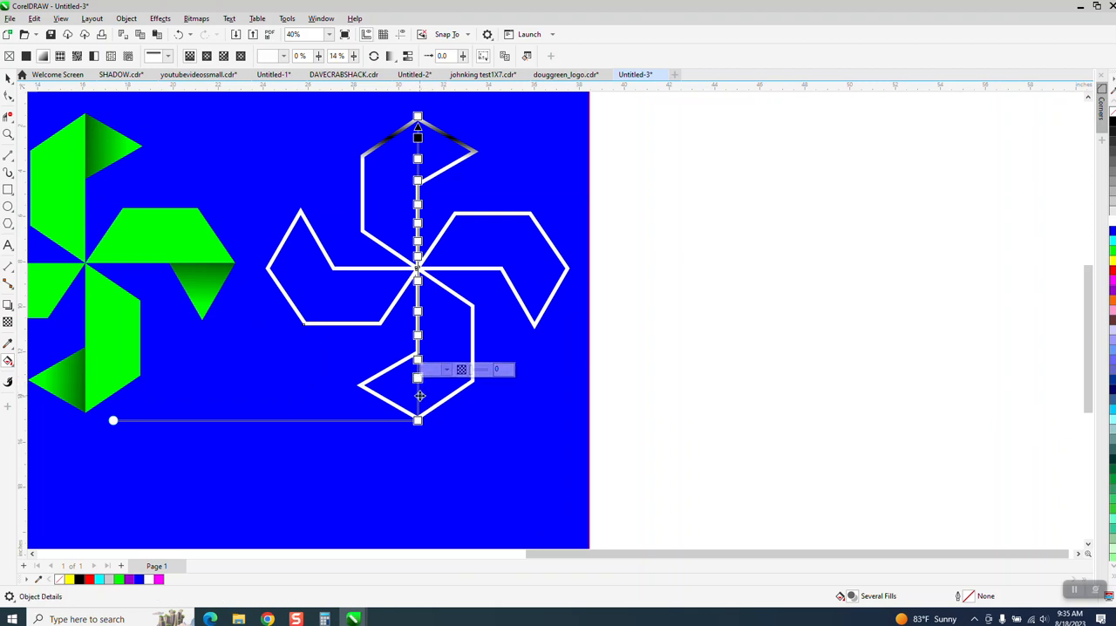
{"action": "double_click", "coordinate": [418, 396]}
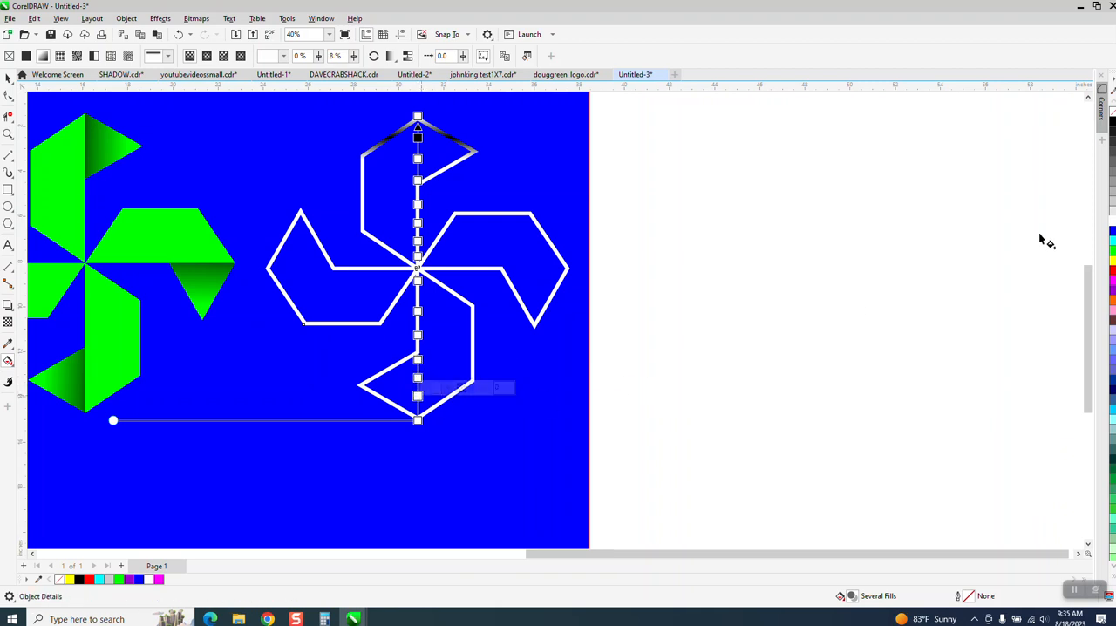
Step: Recolor alternate white gradient nodes black from the 79% node down to the 8% node, undoing the one misplaced black node
{"action": "left_click_drag", "start_coordinate": [1071, 141], "coordinate": [419, 182]}
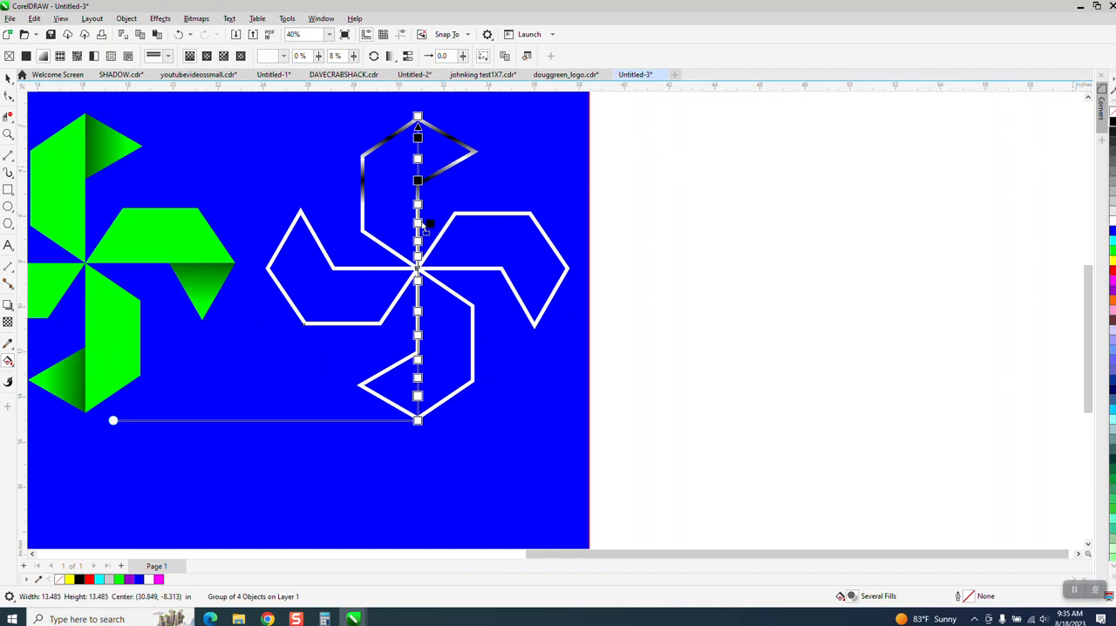
{"action": "left_click_drag", "start_coordinate": [423, 225], "coordinate": [420, 224]}
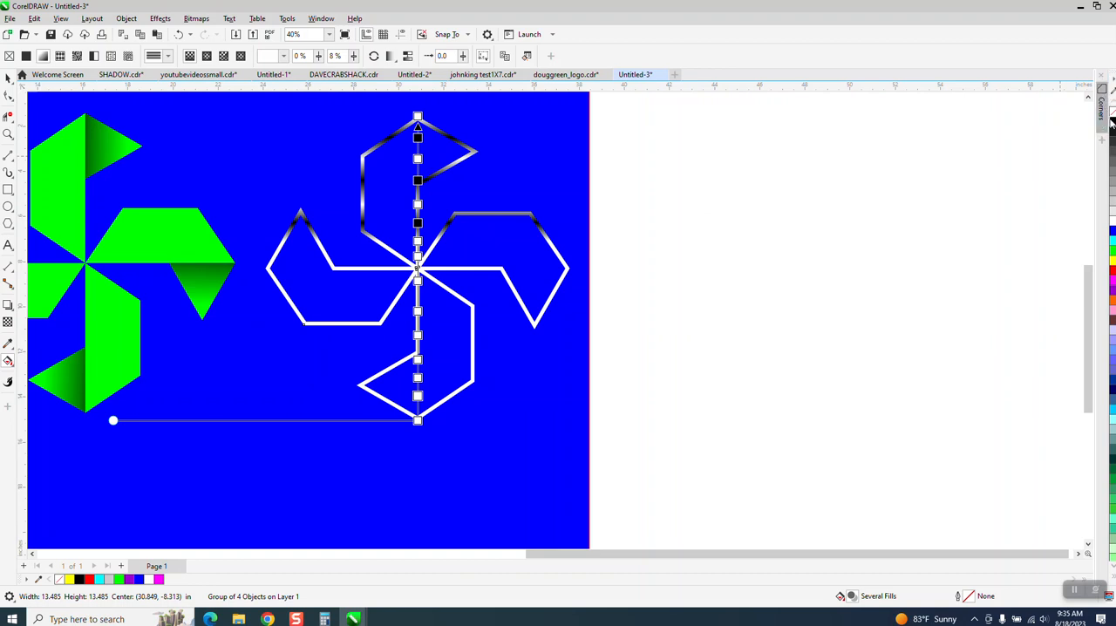
{"action": "left_click_drag", "start_coordinate": [1113, 125], "coordinate": [418, 243]}
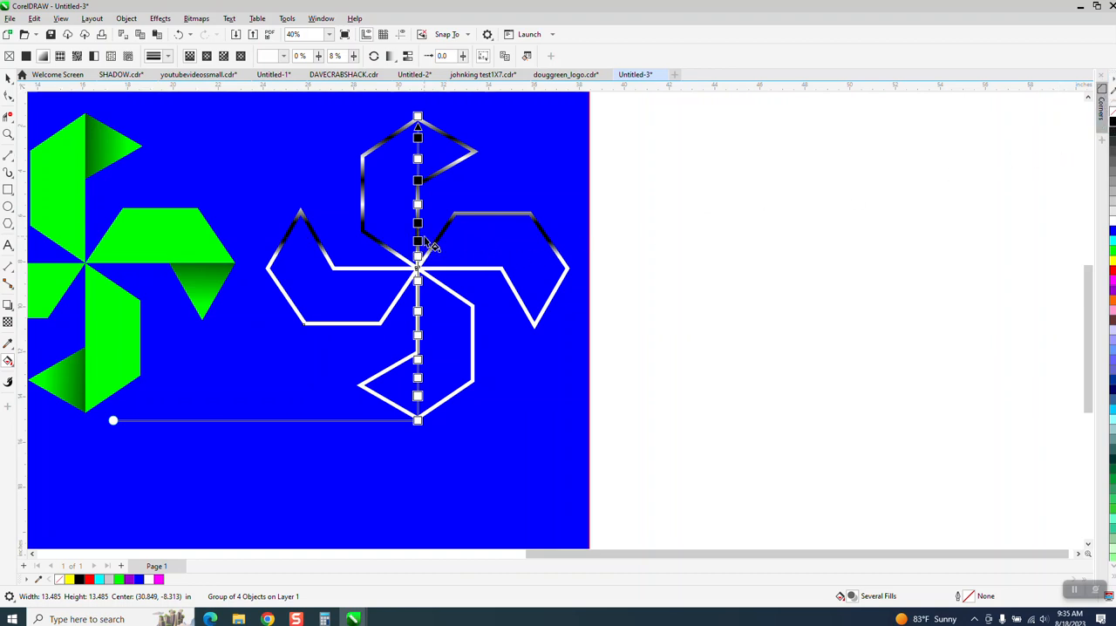
{"action": "left_click", "coordinate": [178, 34]}
{"action": "left_click_drag", "start_coordinate": [1113, 124], "coordinate": [419, 258]}
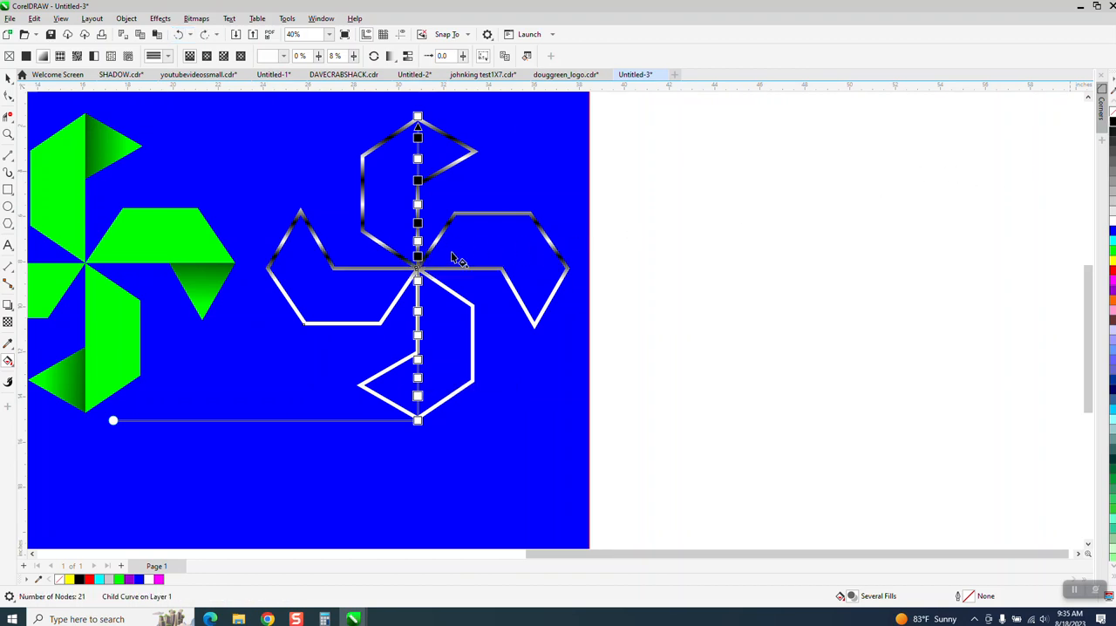
{"action": "left_click_drag", "start_coordinate": [1112, 124], "coordinate": [422, 314]}
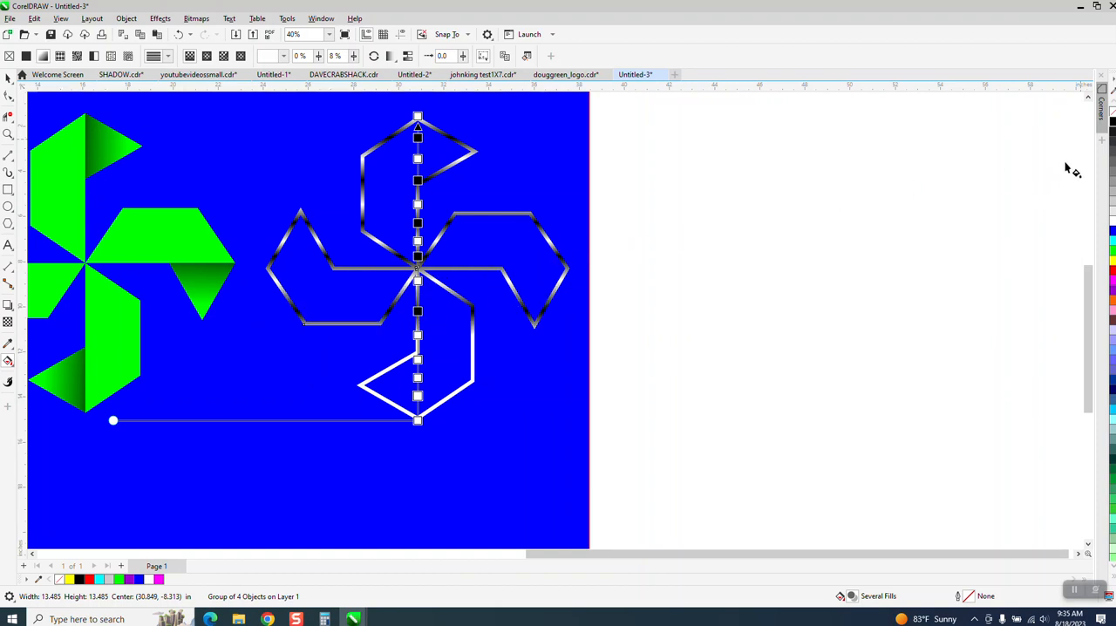
{"action": "left_click_drag", "start_coordinate": [526, 299], "coordinate": [419, 360]}
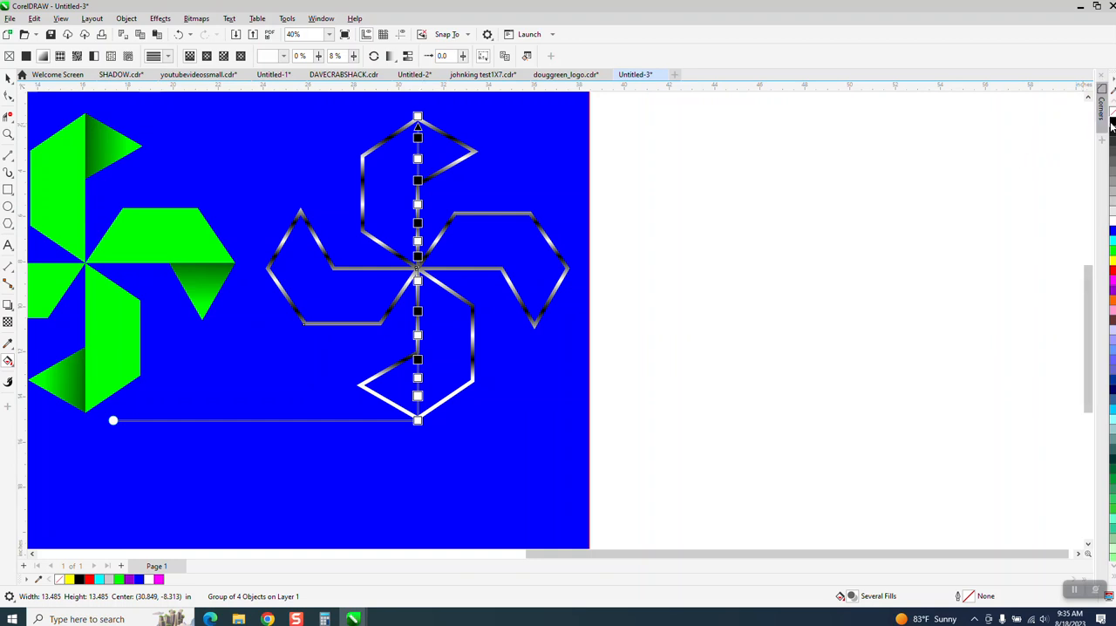
{"action": "left_click_drag", "start_coordinate": [1112, 126], "coordinate": [435, 401]}
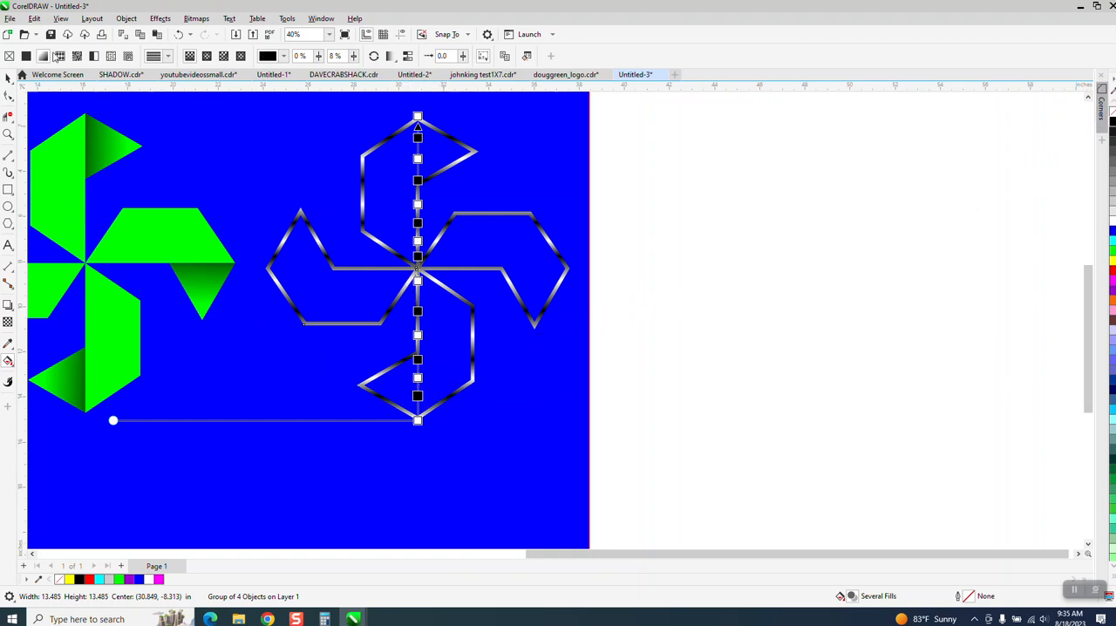
Step: Shift the chrome outline group 15 in left onto the green pinwheel
{"action": "left_click", "coordinate": [8, 78]}
{"action": "scroll", "coordinate": [620, 245], "scroll_direction": "down", "scroll_amount": 1}
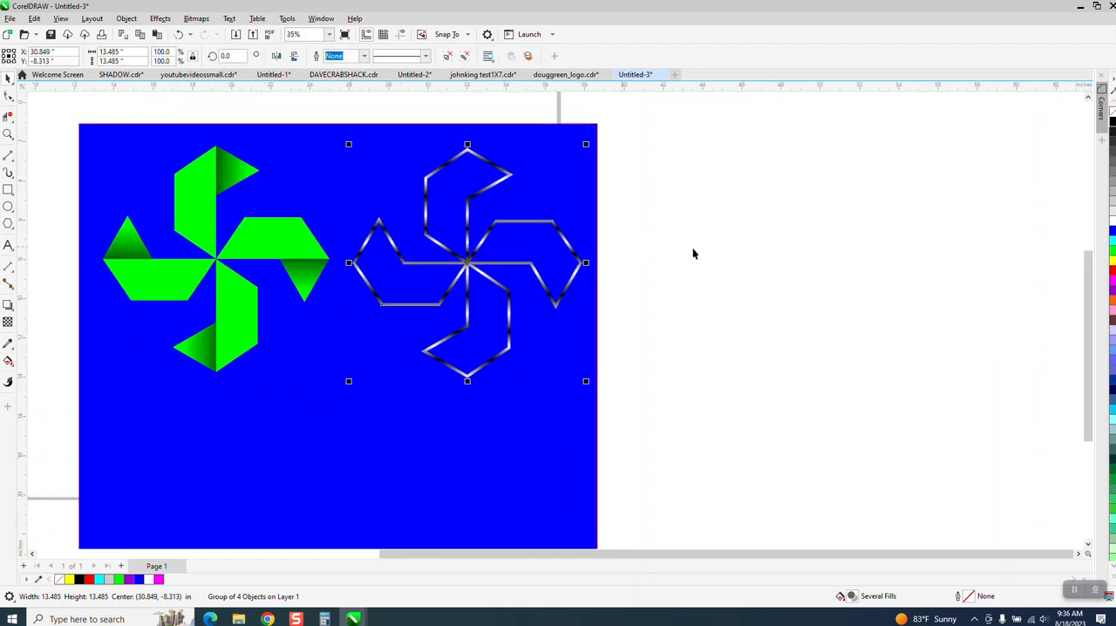
{"action": "scroll", "coordinate": [720, 233], "scroll_direction": "down", "scroll_amount": 1}
{"action": "key", "text": "Left"}
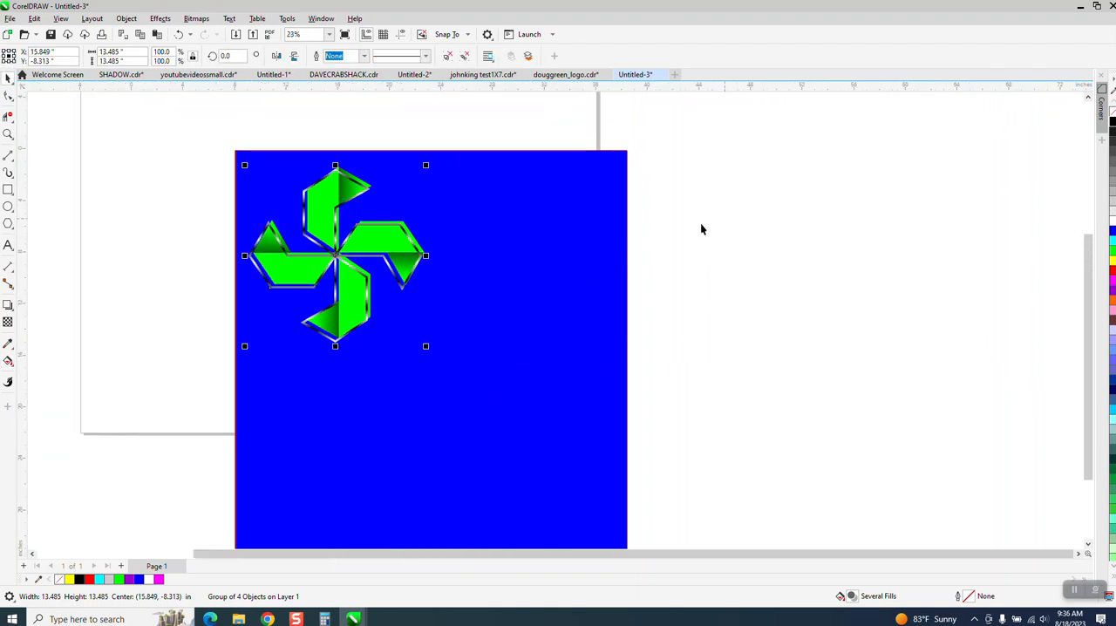
Step: Center the blue rectangle on the page, and center the green pinwheel and its chrome outline there too
{"action": "left_click", "coordinate": [605, 223]}
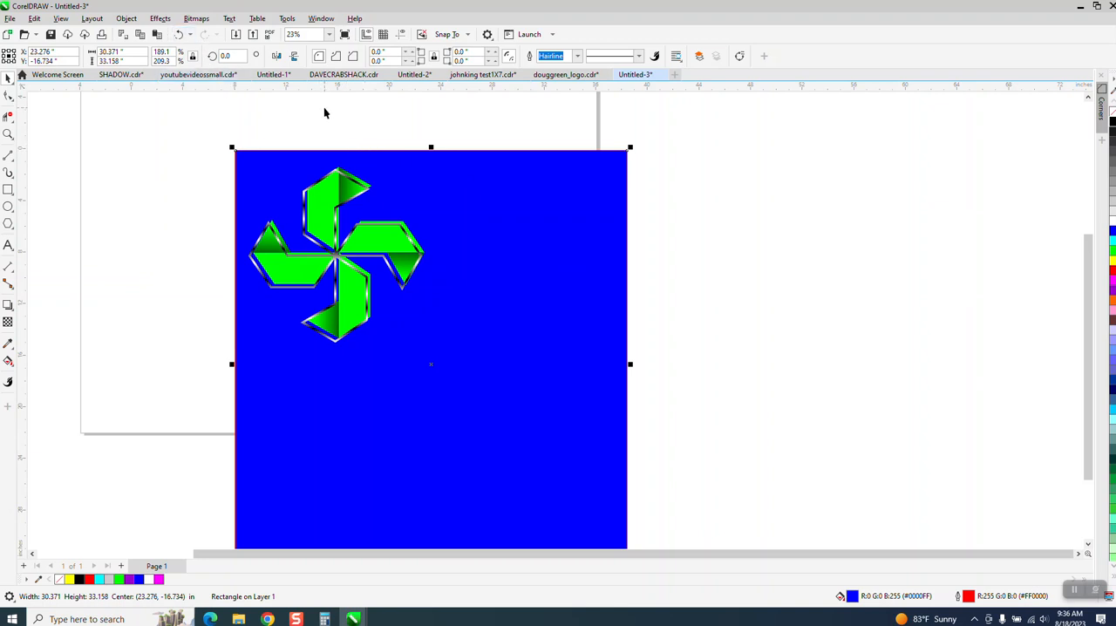
{"action": "key", "text": "p"}
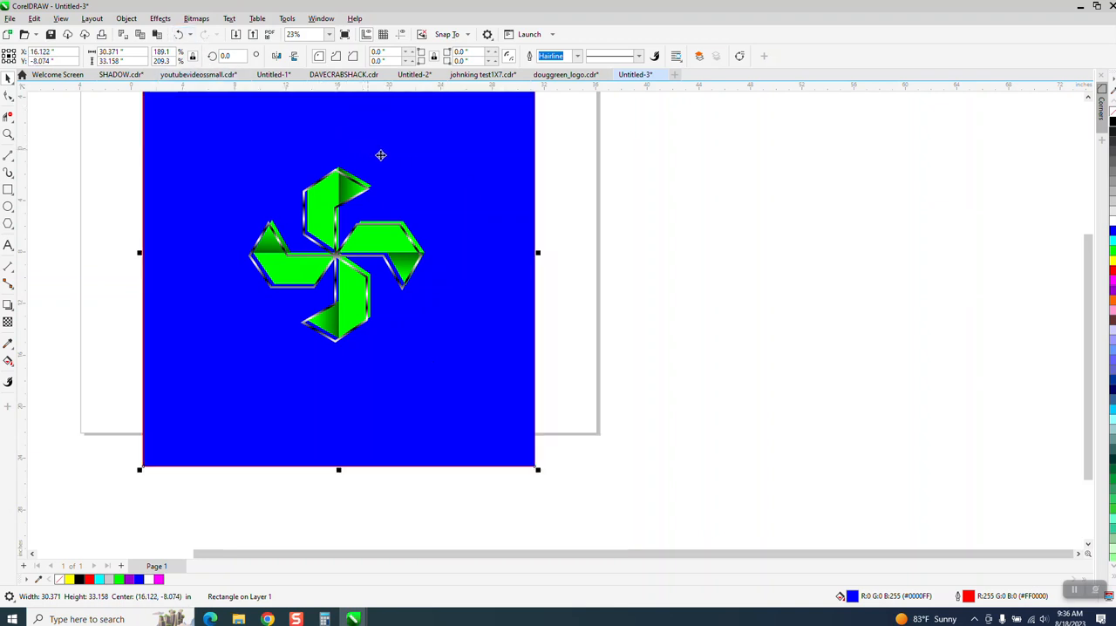
{"action": "left_click_drag", "start_coordinate": [575, 153], "coordinate": [184, 379]}
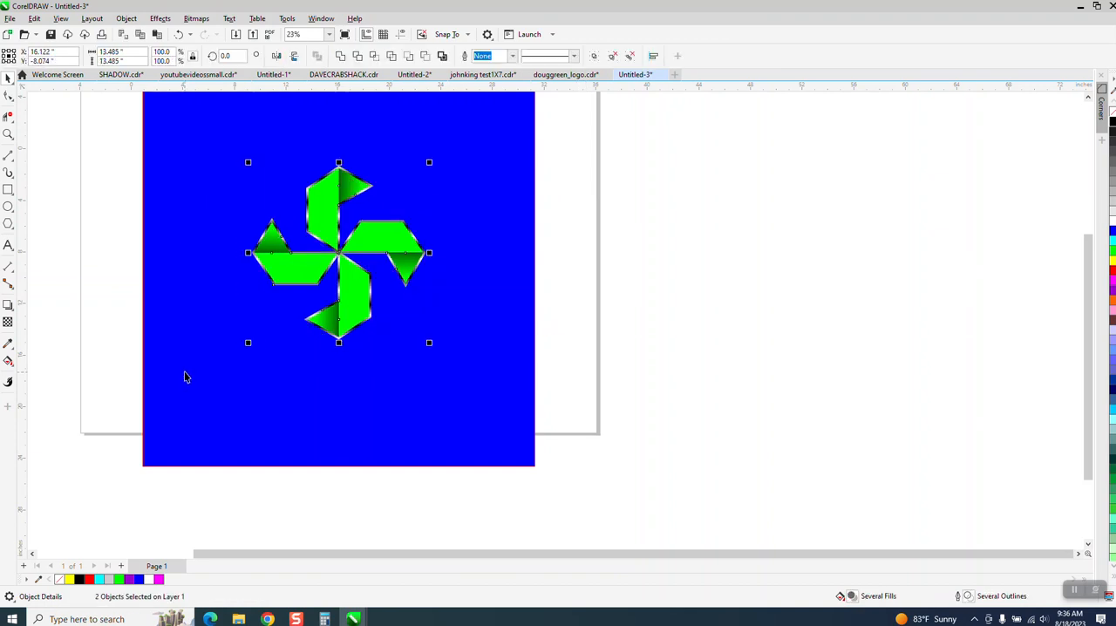
Step: Fill the blue background rectangle with black
{"action": "left_click", "coordinate": [7, 134]}
{"action": "left_click_drag", "start_coordinate": [247, 155], "coordinate": [526, 362]}
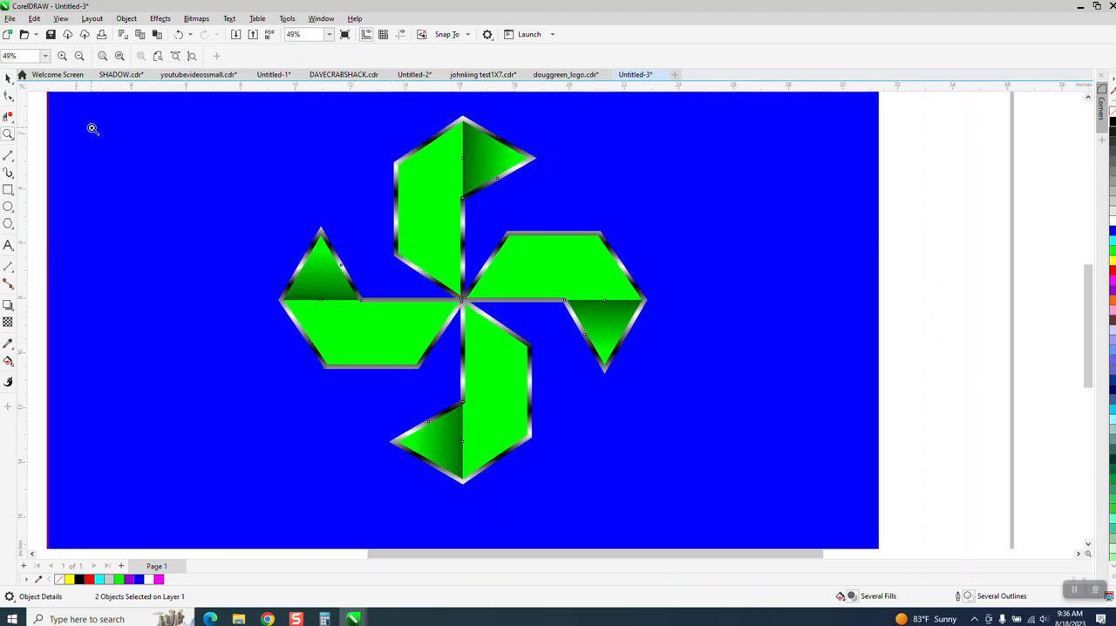
{"action": "left_click_drag", "start_coordinate": [140, 152], "coordinate": [146, 151]}
{"action": "scroll", "coordinate": [393, 262], "scroll_direction": "down", "scroll_amount": 4}
{"action": "scroll", "coordinate": [413, 265], "scroll_direction": "down", "scroll_amount": 3}
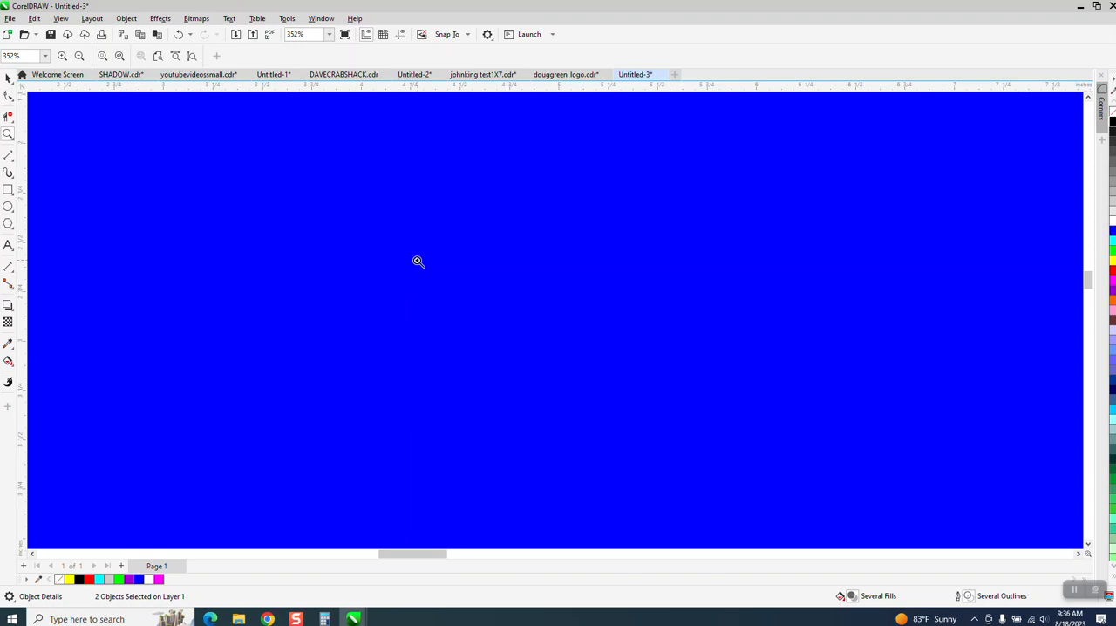
{"action": "scroll", "coordinate": [417, 259], "scroll_direction": "down", "scroll_amount": 8}
{"action": "left_click", "coordinate": [7, 78]}
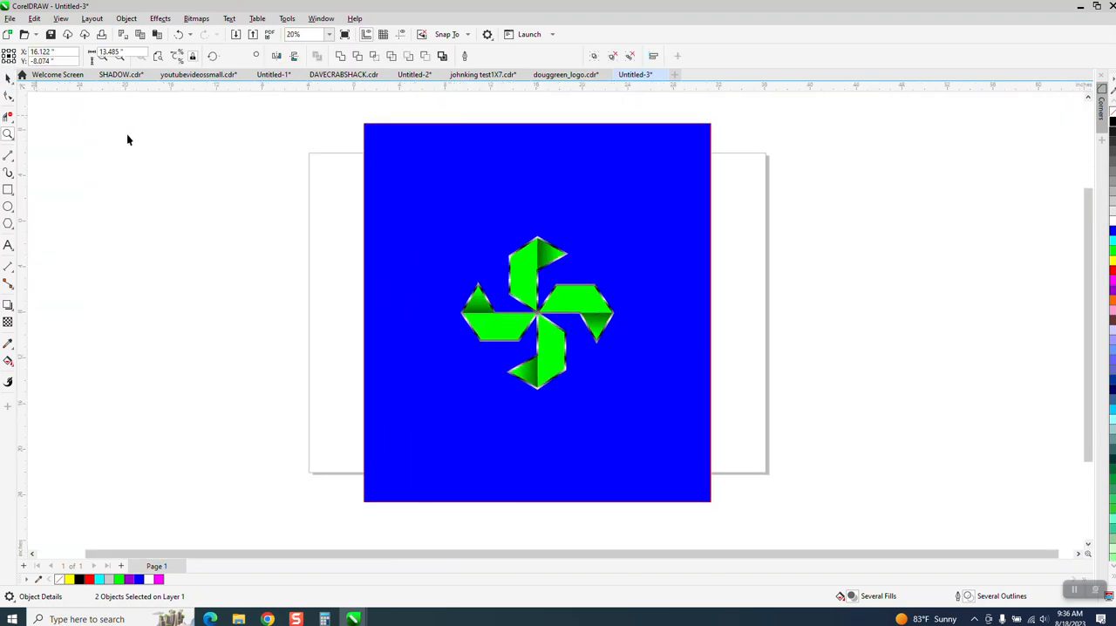
{"action": "left_click", "coordinate": [490, 220]}
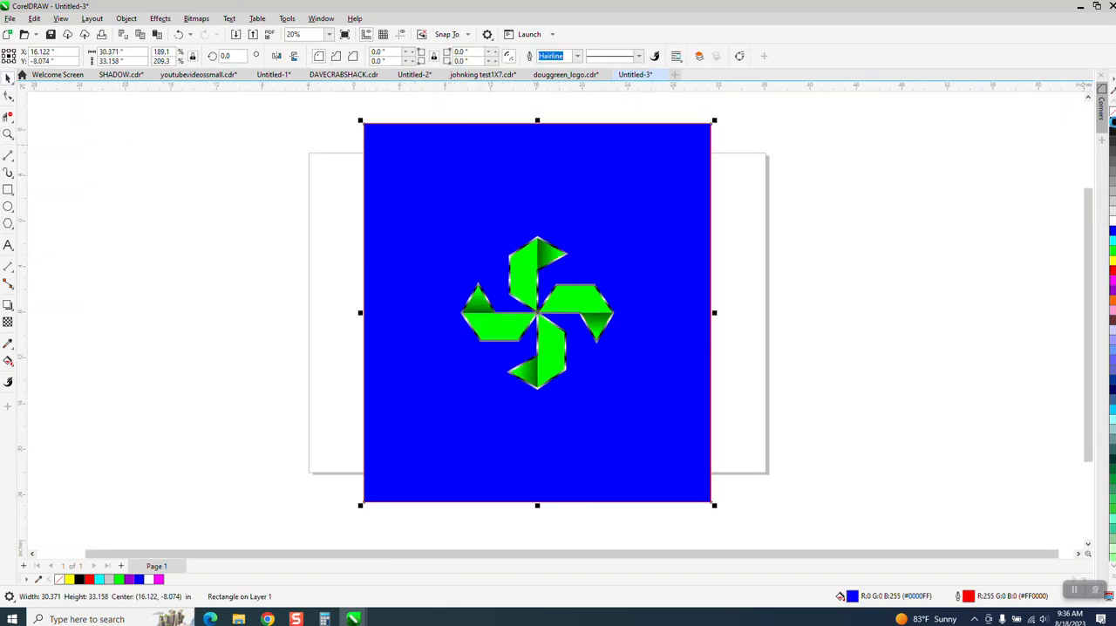
{"action": "left_click", "coordinate": [1112, 122]}
Step: Move the black background rectangle about 7.2 in right and 3.1 in down
{"action": "left_click", "coordinate": [8, 133]}
{"action": "left_click_drag", "start_coordinate": [462, 234], "coordinate": [660, 386]}
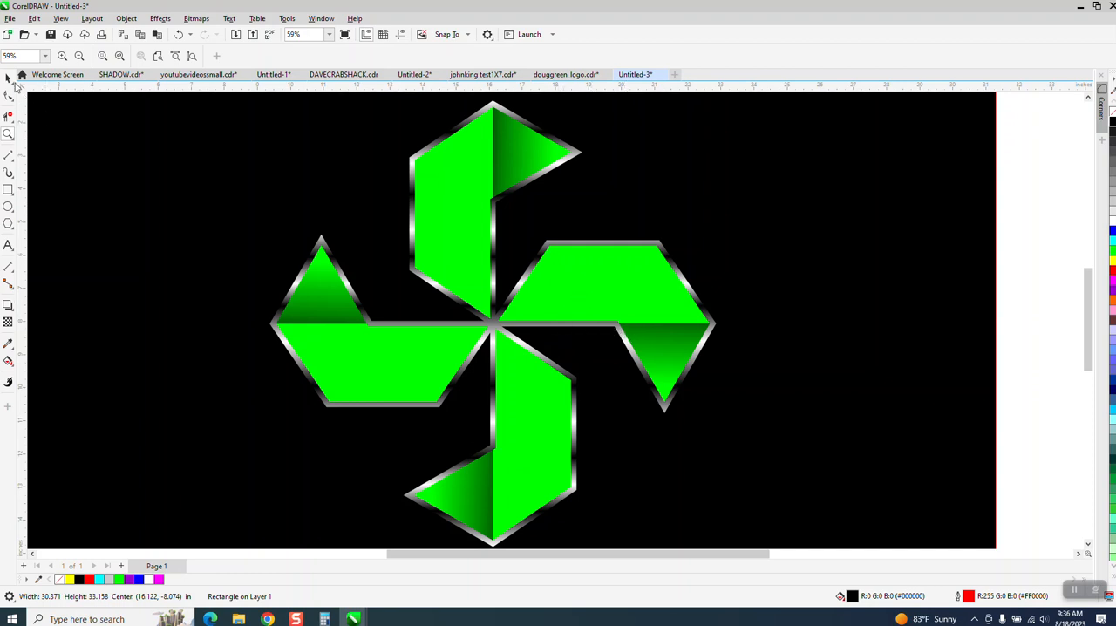
{"action": "left_click_drag", "start_coordinate": [372, 129], "coordinate": [607, 226]}
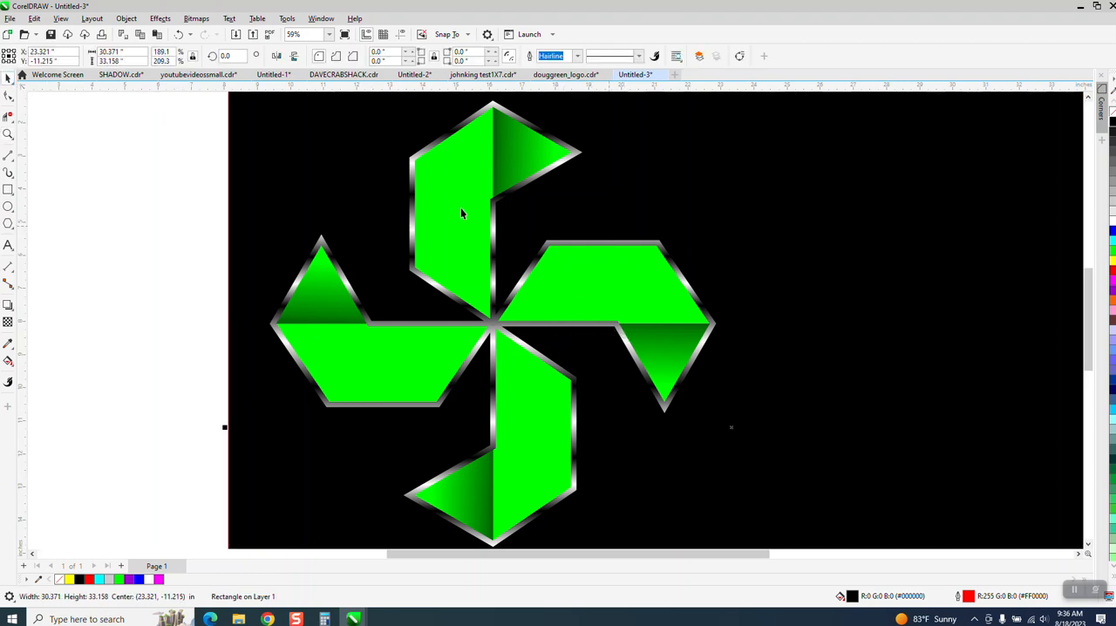
Step: Examine the chrome gradient outline on the pinwheel's upper blade up close and the whole design from a distance
{"action": "left_click", "coordinate": [8, 133]}
{"action": "left_click", "coordinate": [335, 162]}
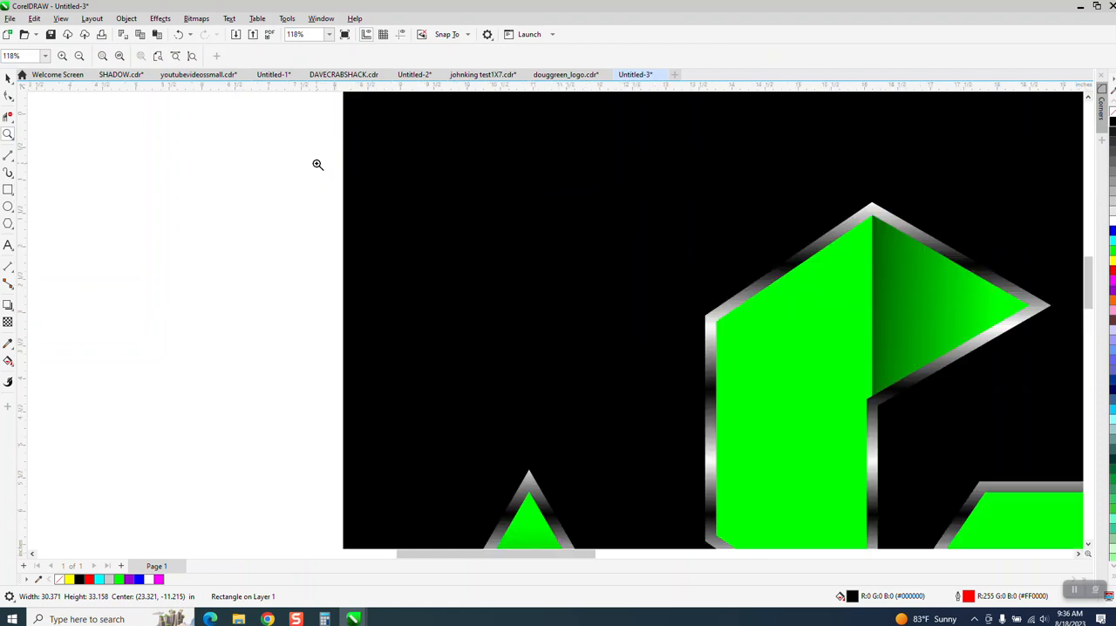
{"action": "left_click_drag", "start_coordinate": [685, 245], "coordinate": [897, 411]}
{"action": "right_click", "coordinate": [420, 275]}
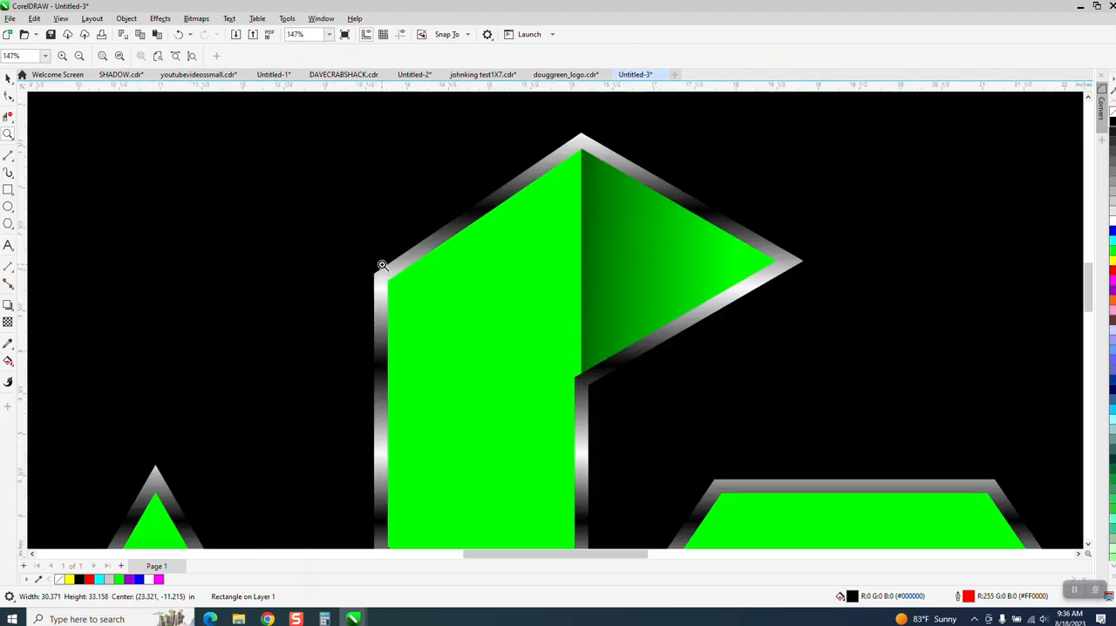
{"action": "right_click", "coordinate": [381, 264]}
{"action": "right_click", "coordinate": [381, 264]}
{"action": "right_click", "coordinate": [379, 262]}
{"action": "right_click", "coordinate": [377, 264]}
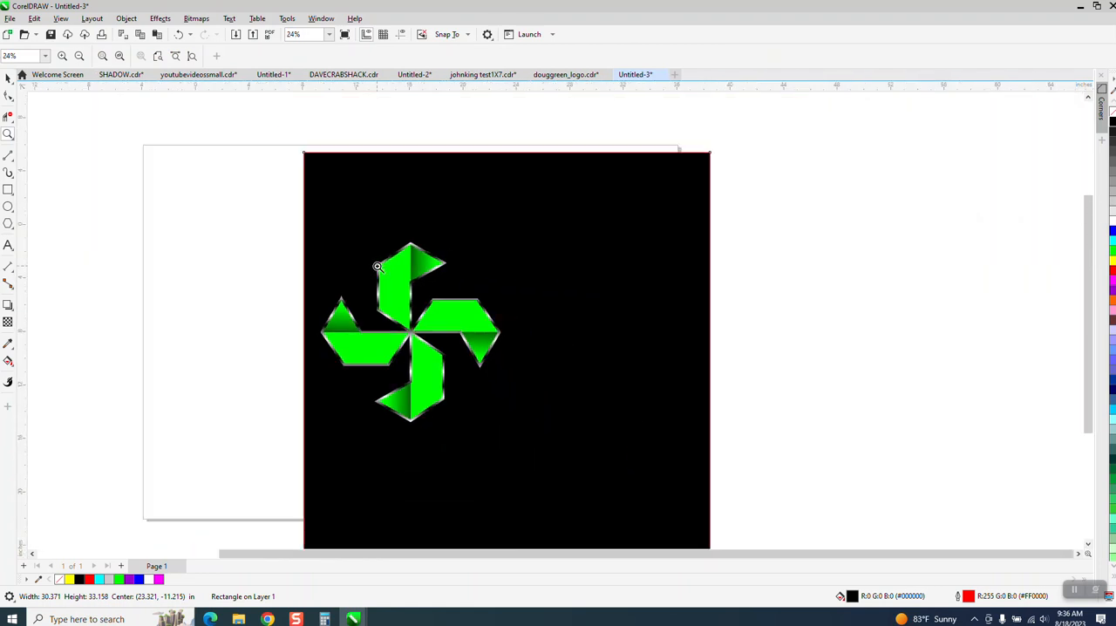